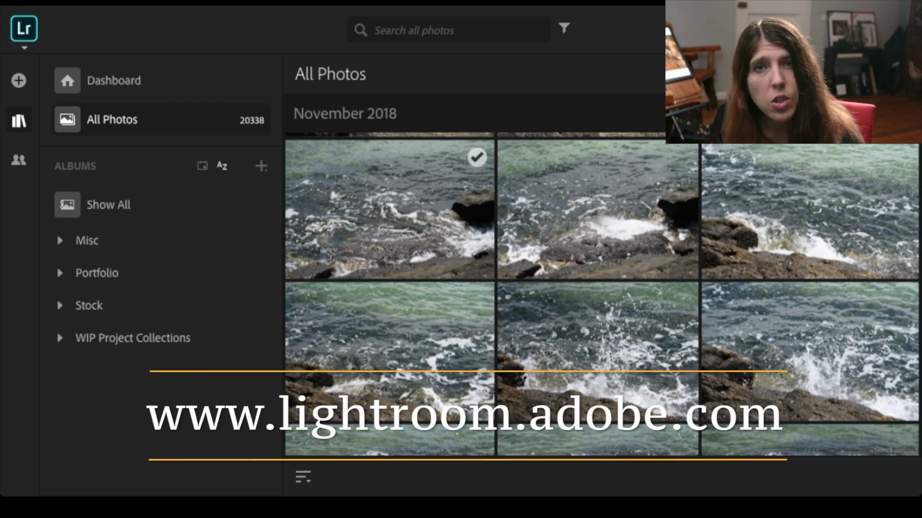
Browse All Photos and the Portfolio group, then switch to the Dashboard with library stats.
scroll(600, 293, "down", 5)
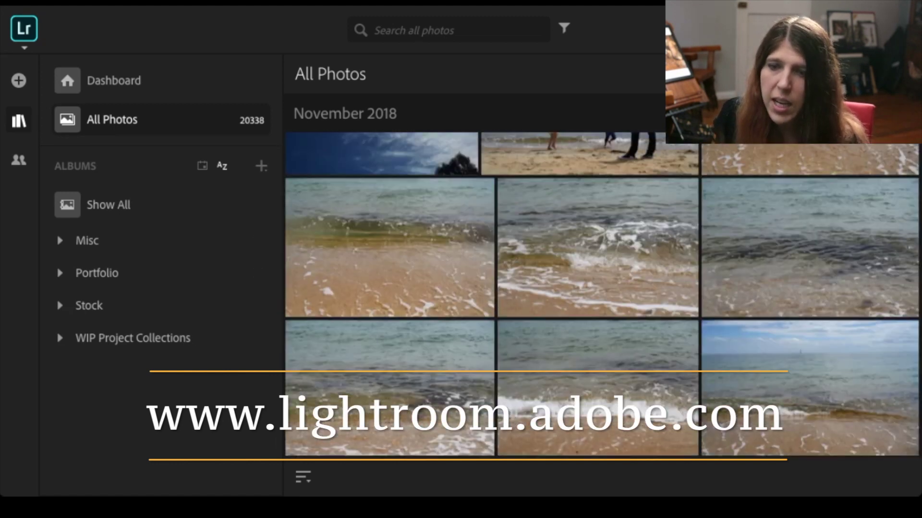
left_click(60, 273)
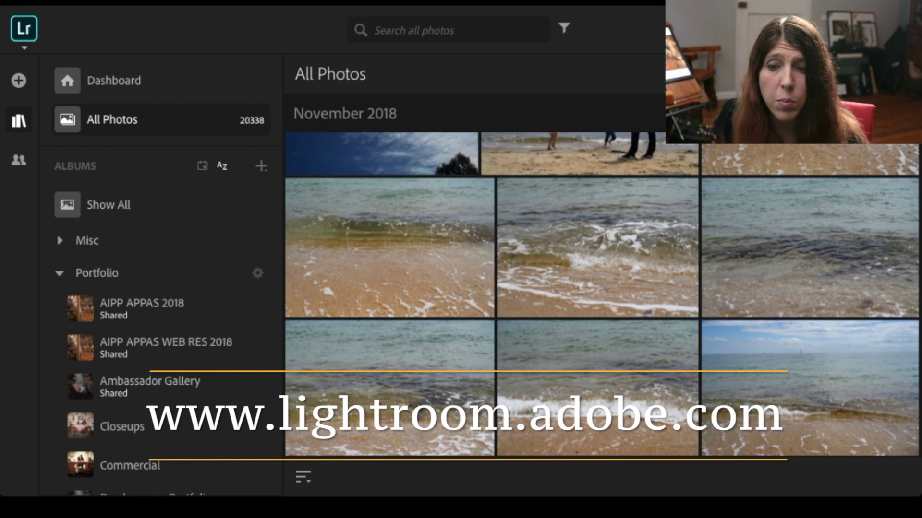
left_click(59, 273)
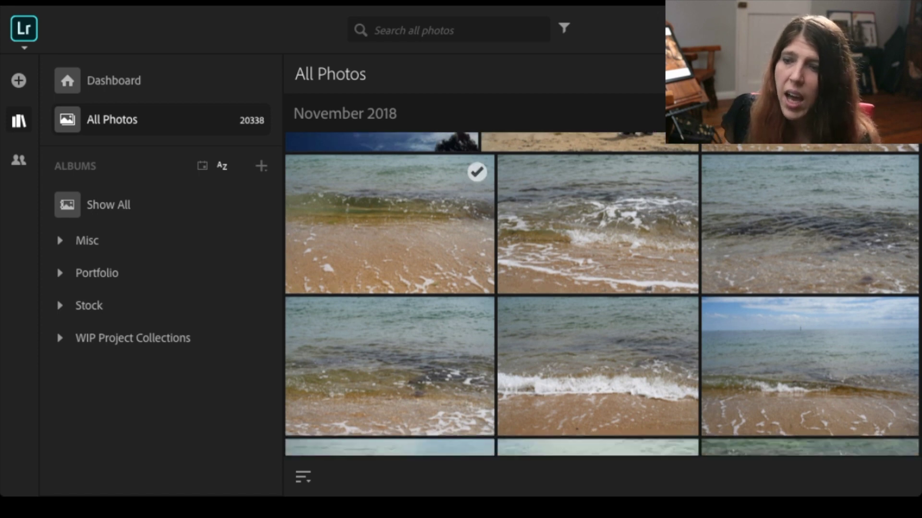
scroll(390, 230, "up", 5)
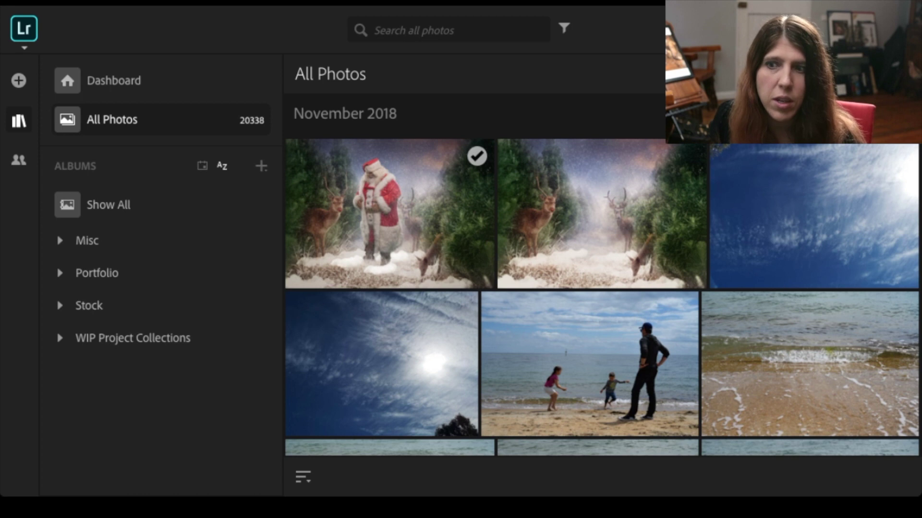
scroll(600, 294, "down", 3)
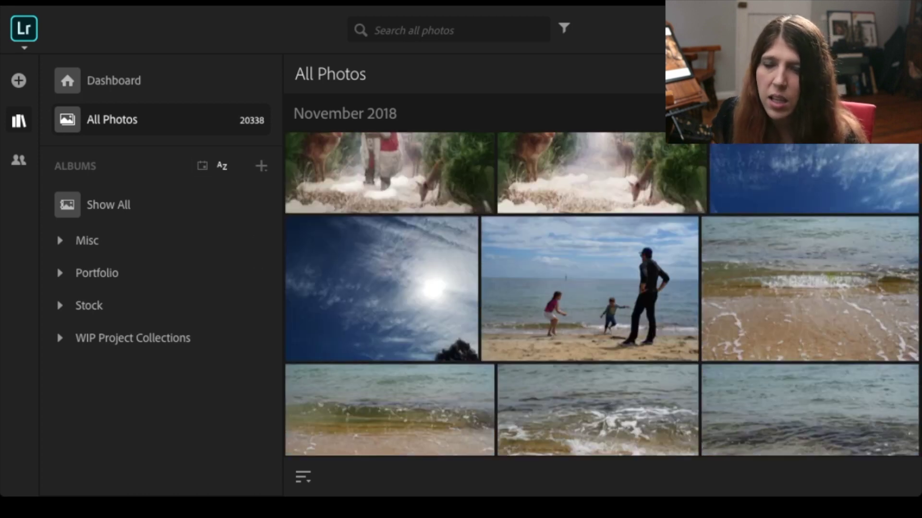
left_click(114, 80)
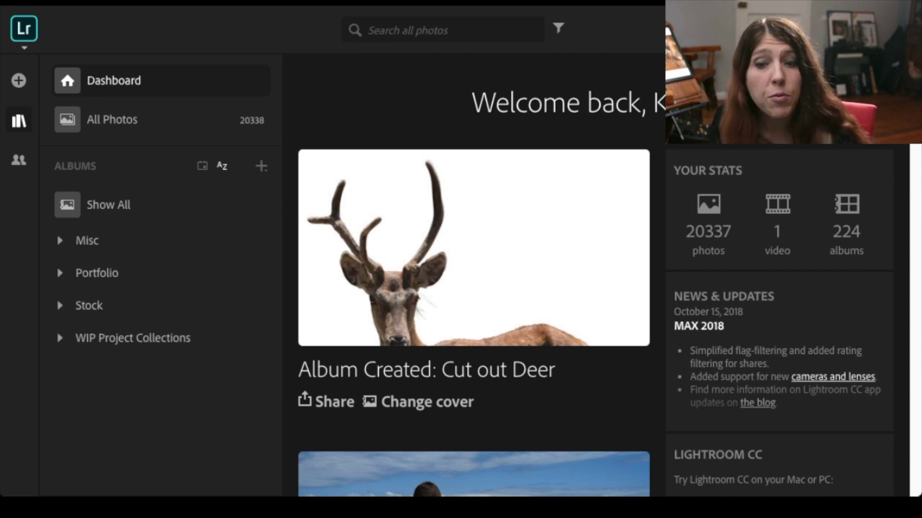
Expand the Stock albums and open the Cut out Deer album.
scroll(474, 273, "down", 10)
scroll(473, 273, "up", 10)
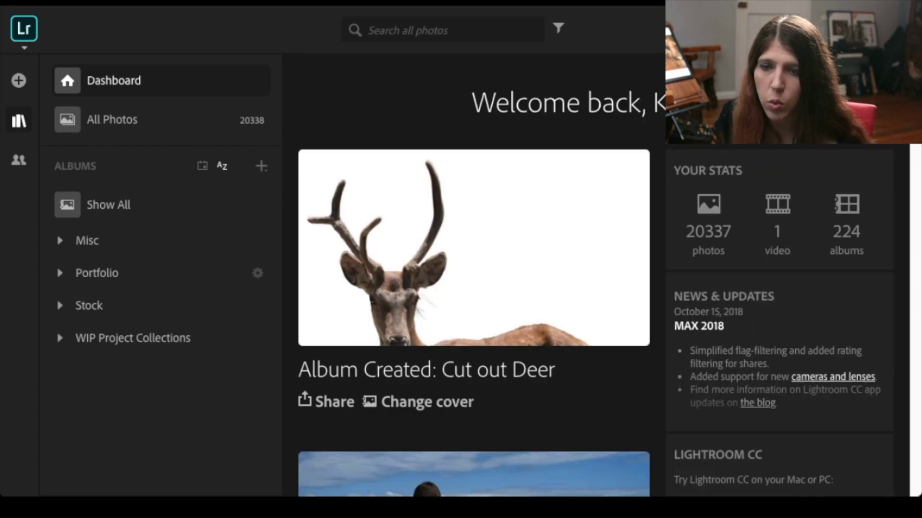
left_click(60, 305)
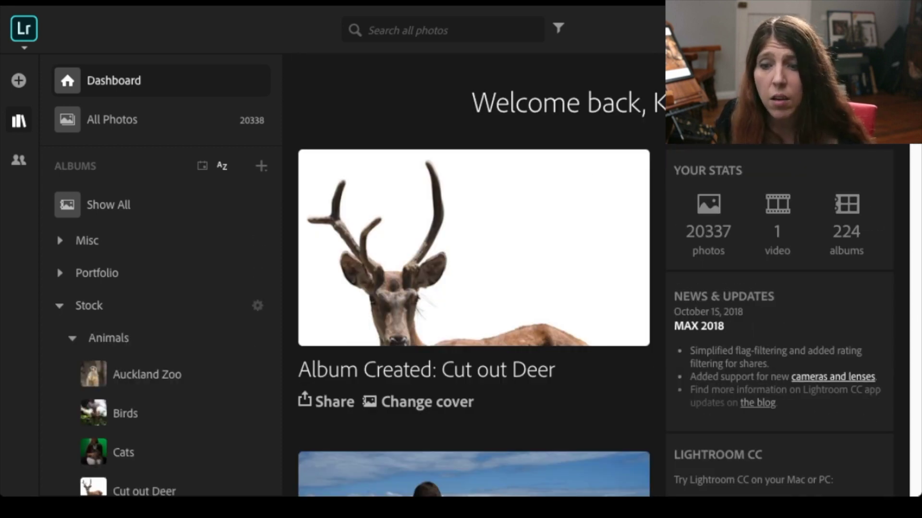
scroll(159, 336, "down", 5)
scroll(159, 336, "up", 5)
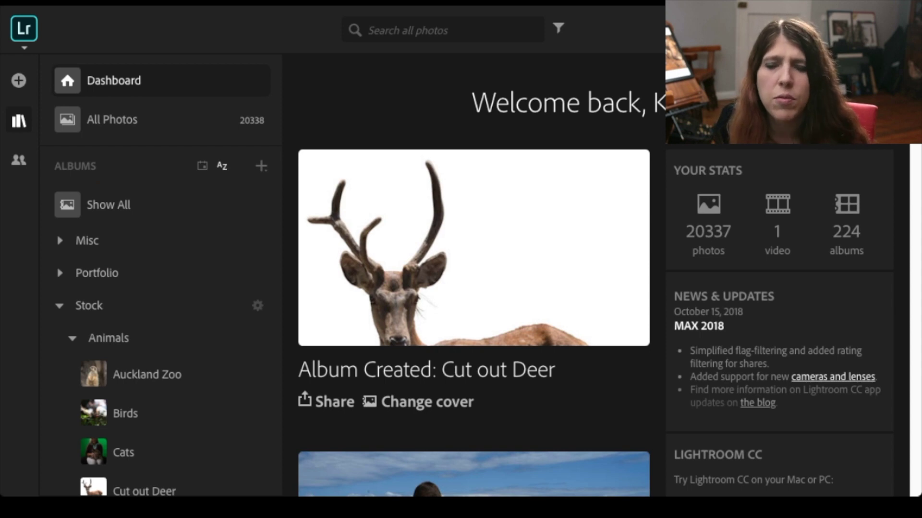
scroll(158, 336, "down", 5)
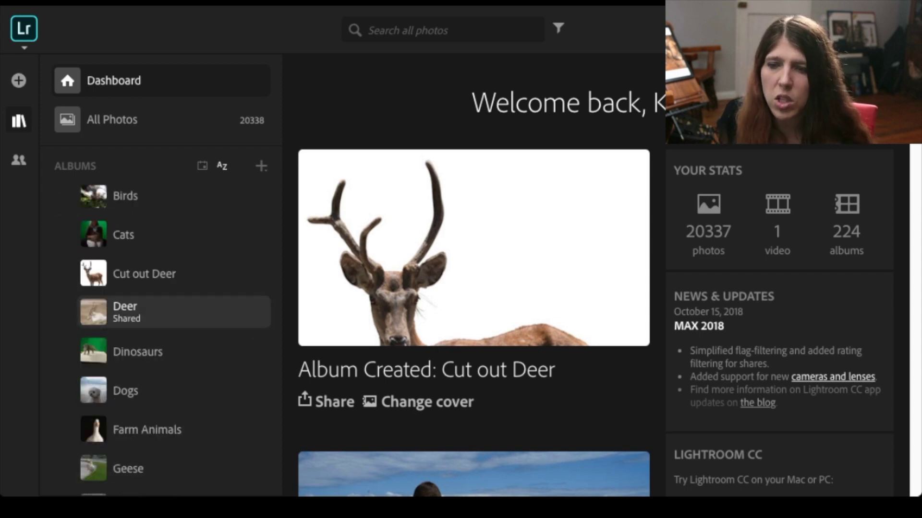
left_click(144, 273)
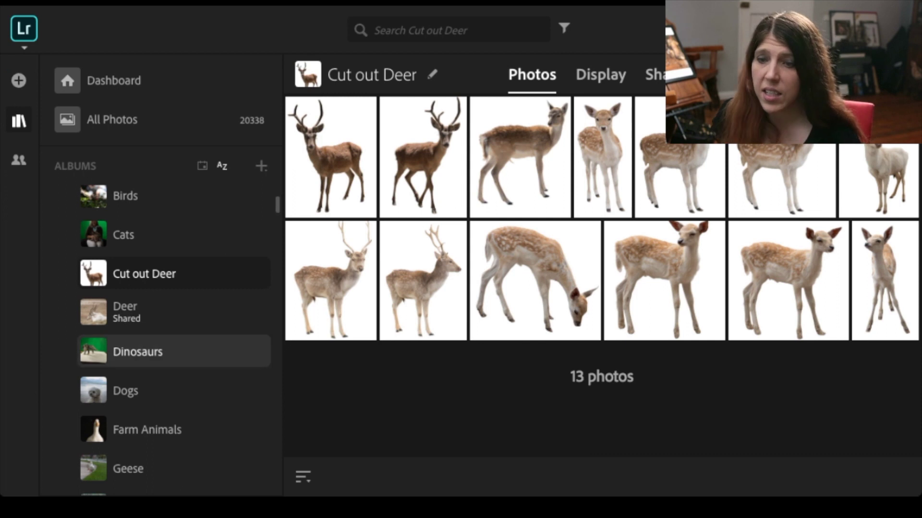
Browse the shared Deer album's photos, then go back to All Photos.
left_click(144, 312)
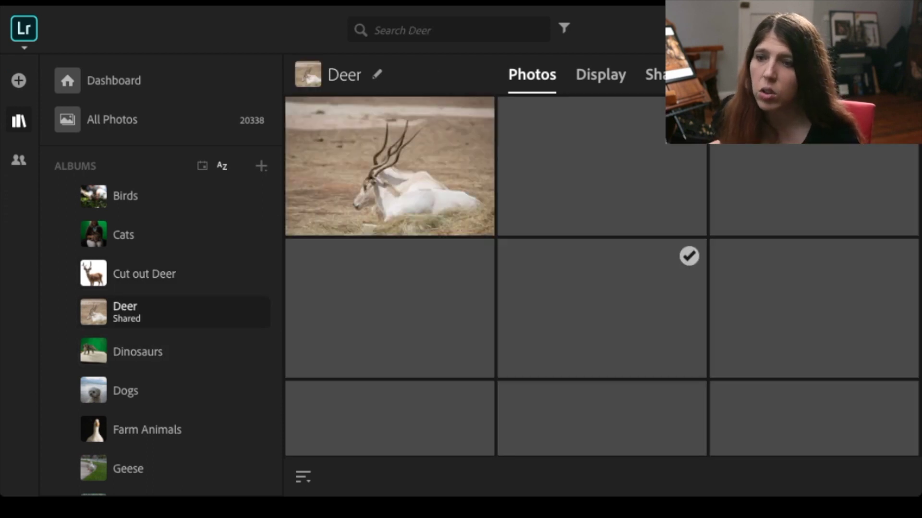
scroll(613, 274, "down", 5)
scroll(603, 274, "down", 5)
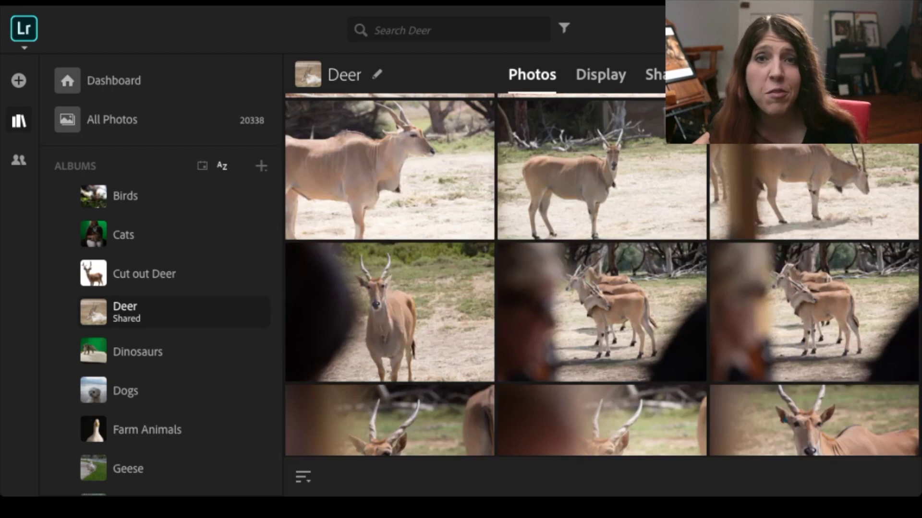
scroll(603, 274, "down", 10)
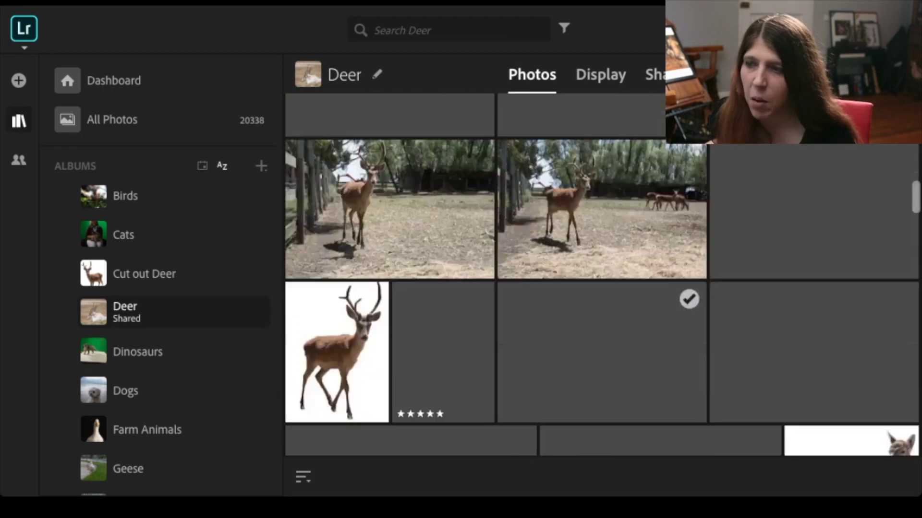
scroll(602, 274, "up", 8)
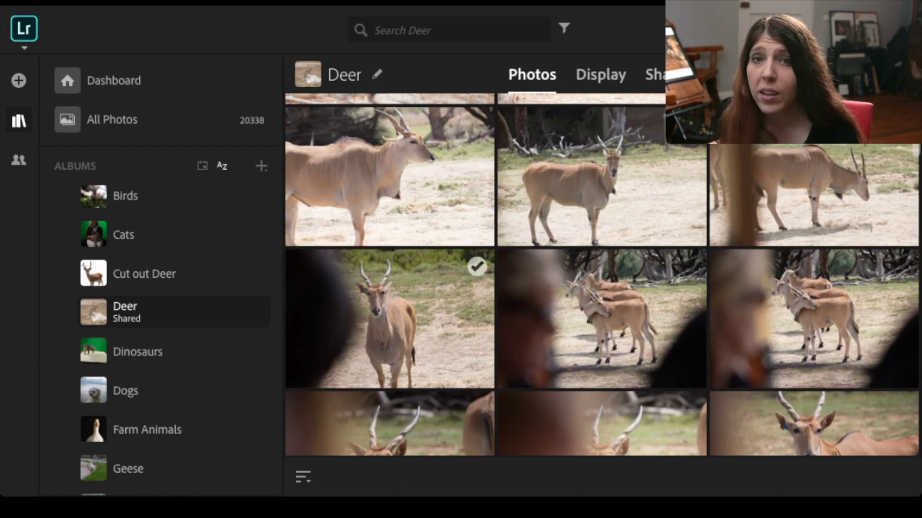
scroll(603, 274, "up", 8)
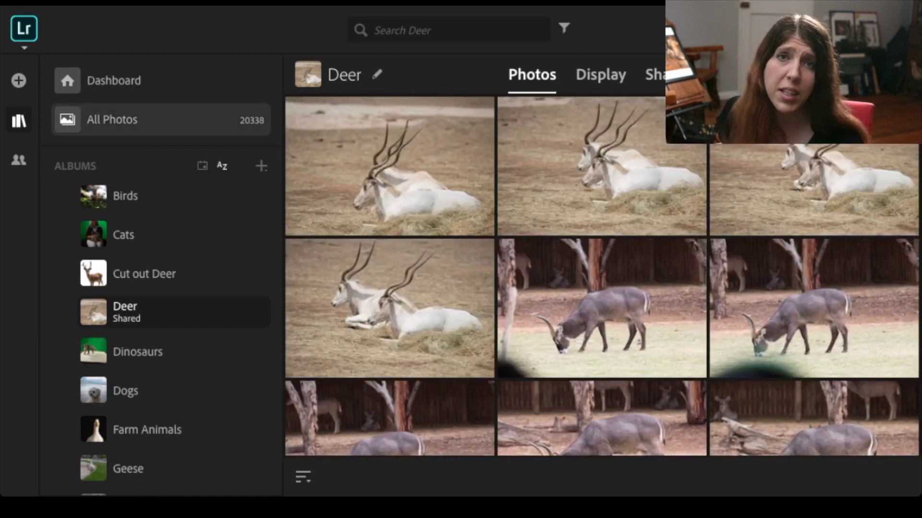
left_click(144, 120)
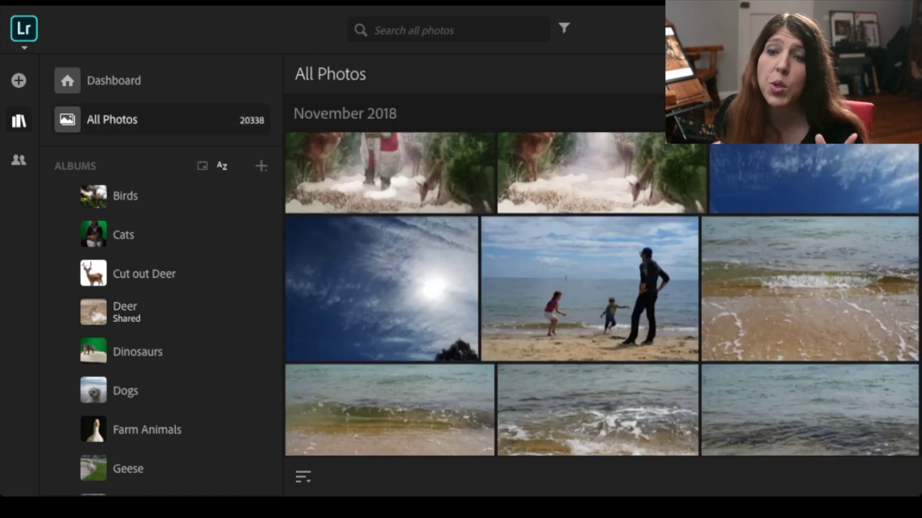
Search all photos for 'deer' and scroll through the 311 results.
left_click(360, 29)
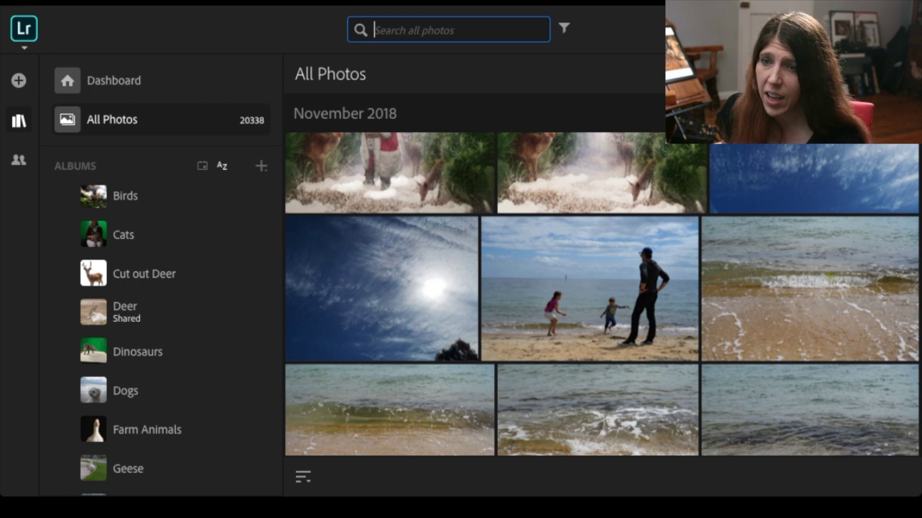
type("deer")
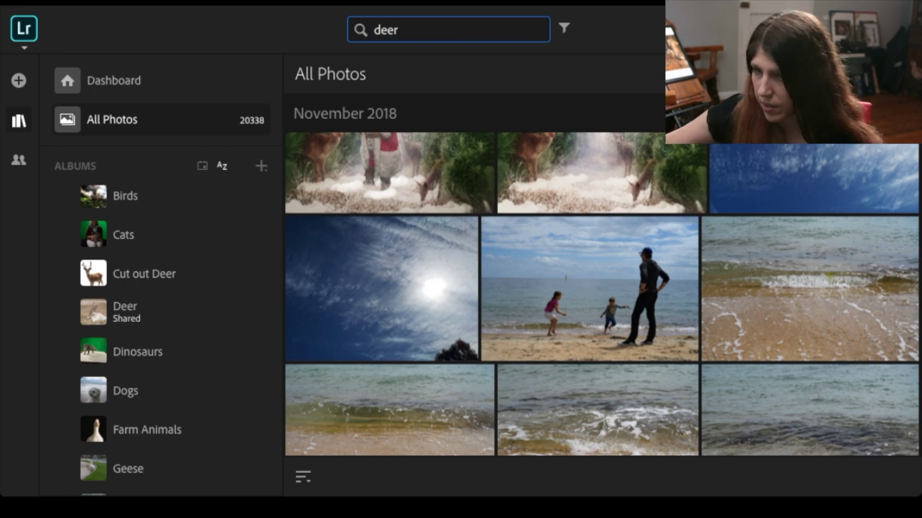
key("Return")
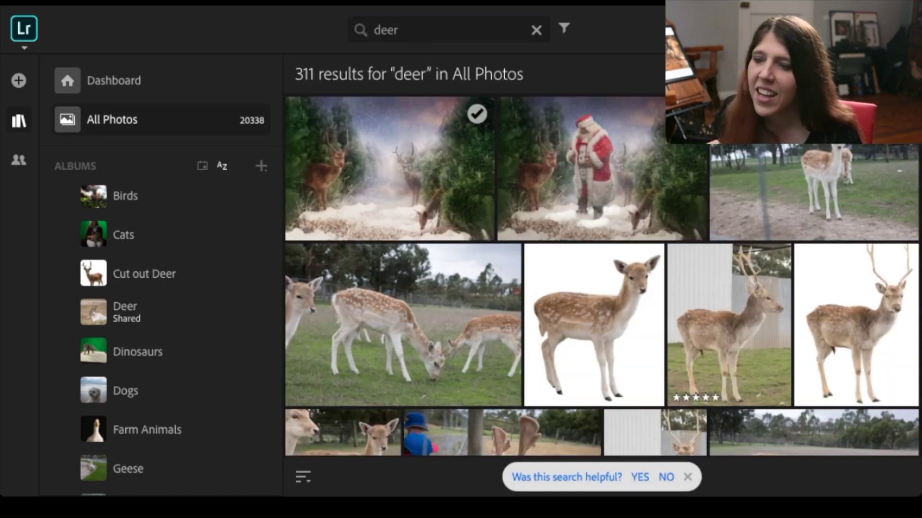
scroll(389, 168, "down", 1)
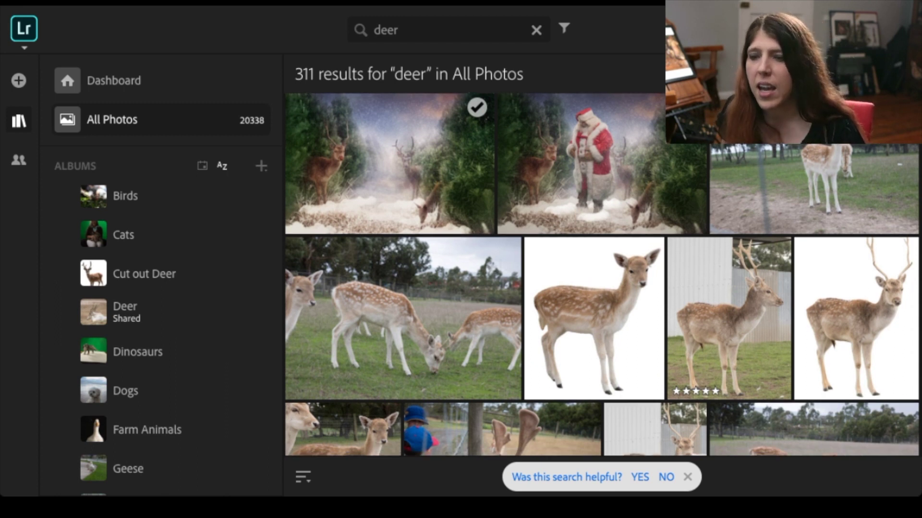
scroll(480, 202, "down", 10)
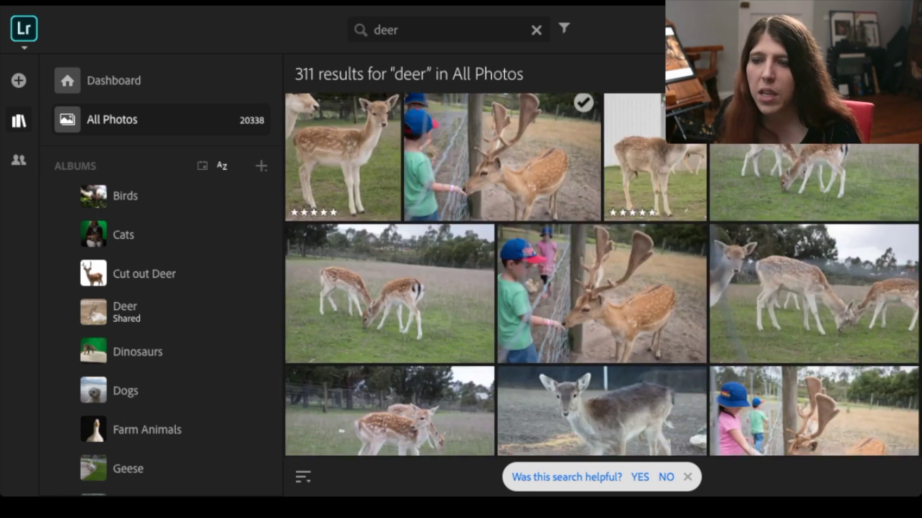
scroll(480, 183, "down", 10)
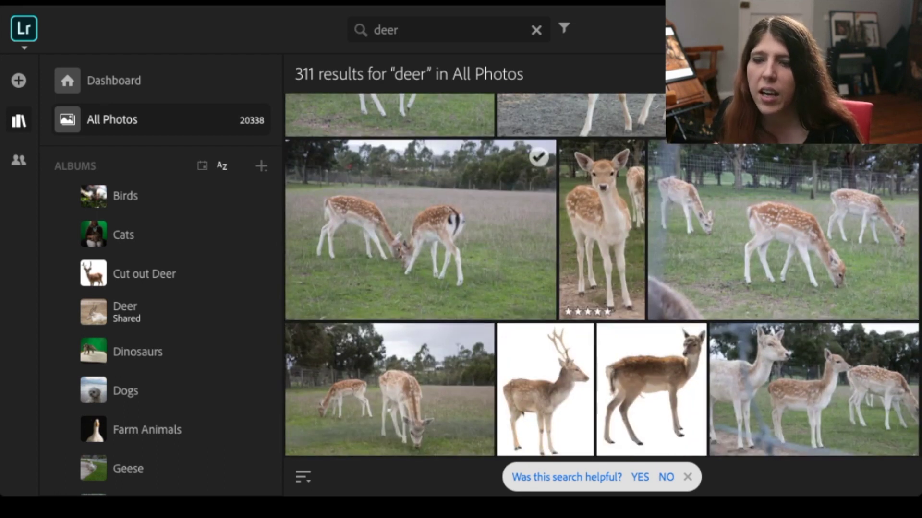
scroll(480, 182, "down", 10)
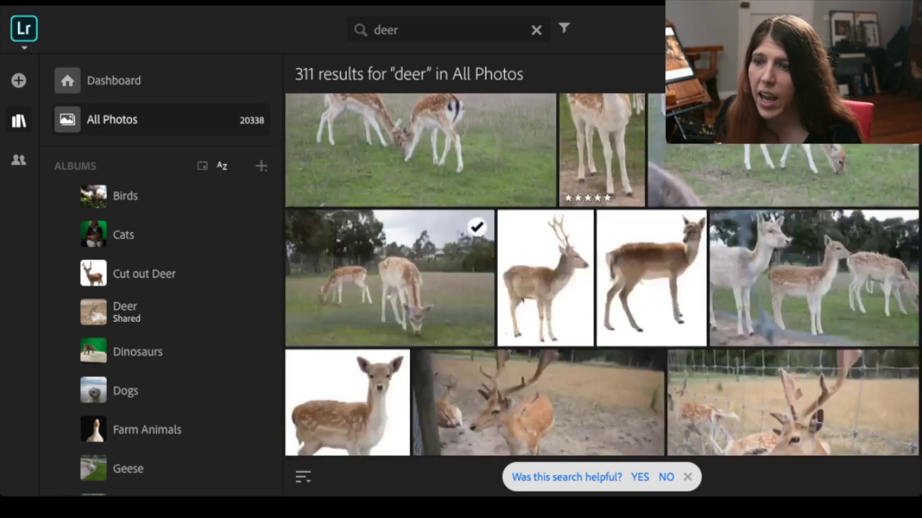
scroll(480, 182, "down", 3)
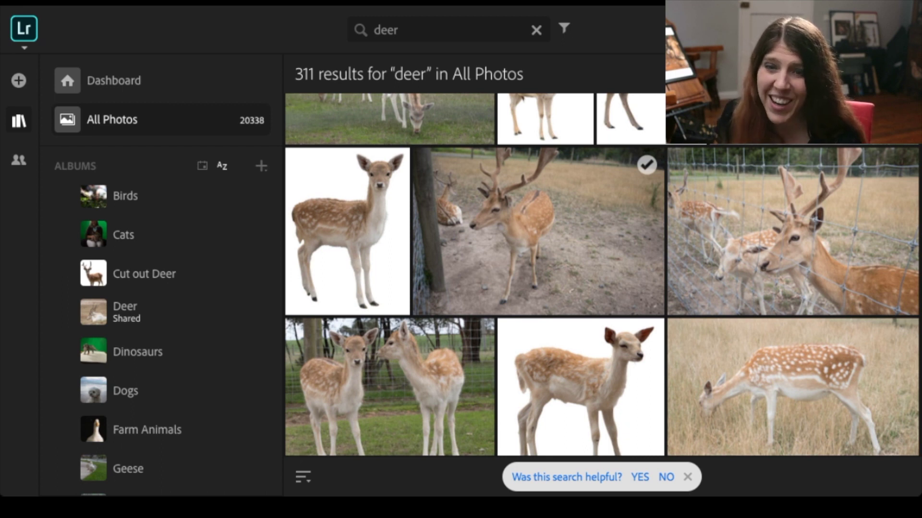
Open the first result, the snowy deer scene, full size.
scroll(600, 274, "down", 2)
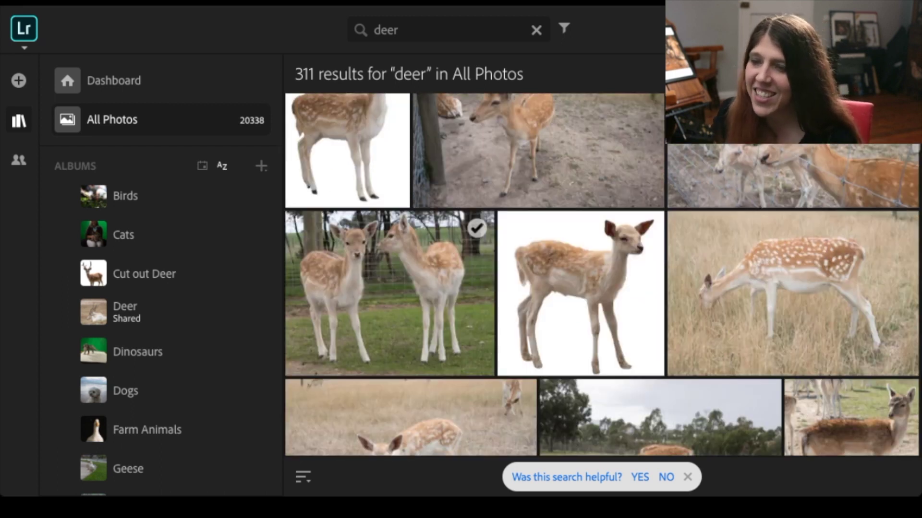
scroll(600, 274, "down", 10)
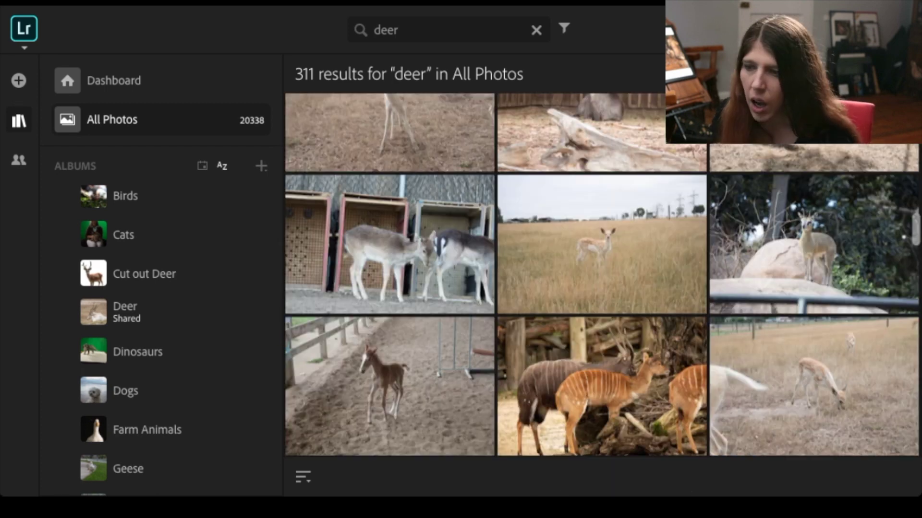
scroll(663, 432, "down", 10)
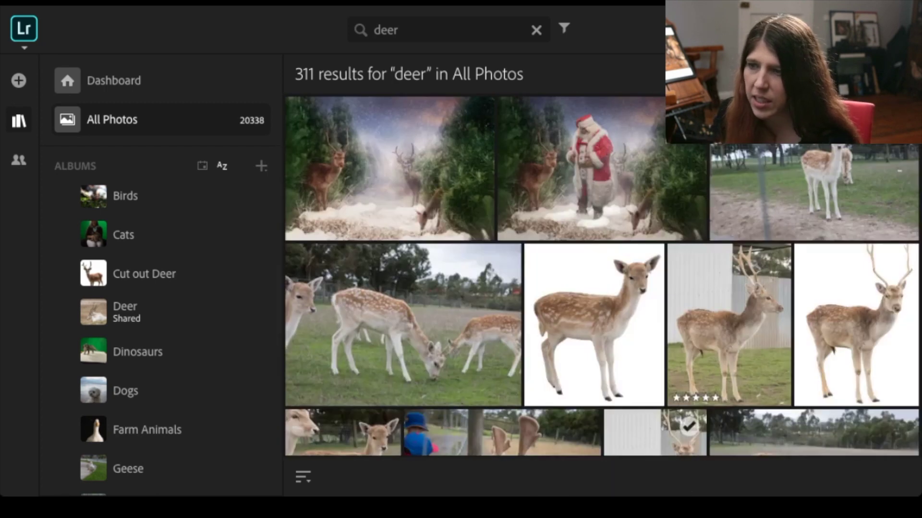
double_click(389, 168)
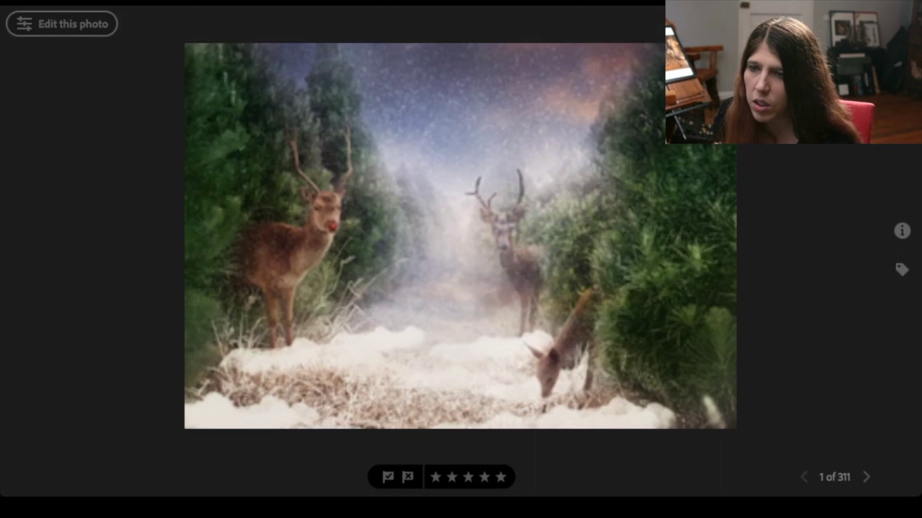
Select all 311 deer results and set them to copy into a new album named 'Deer'.
key("Escape")
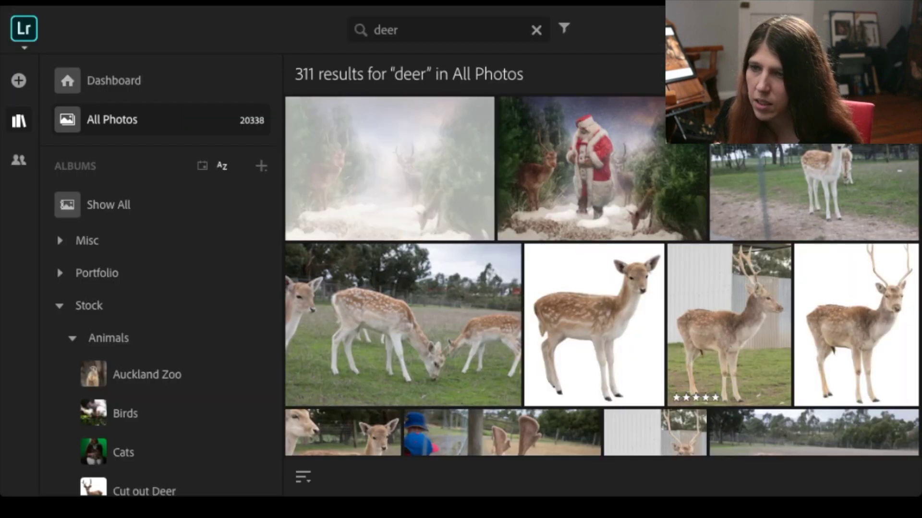
key("ctrl+a")
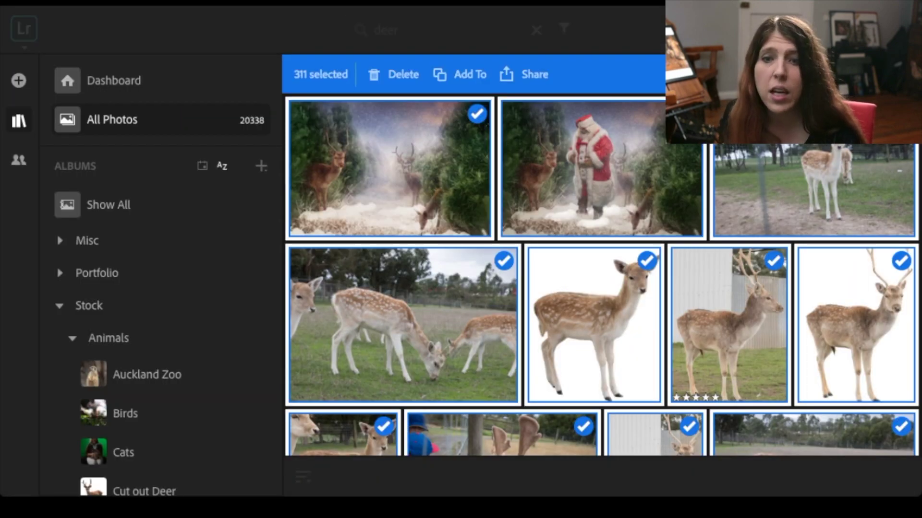
left_click(460, 74)
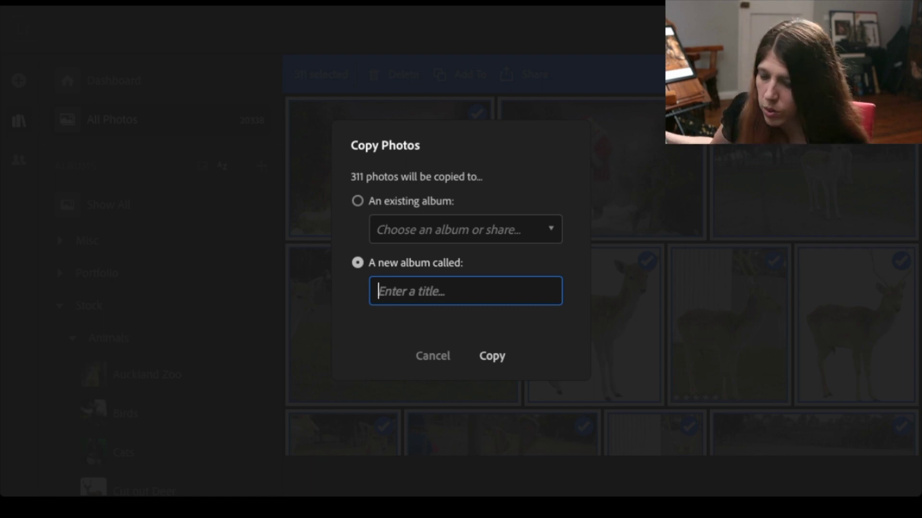
type("Deer")
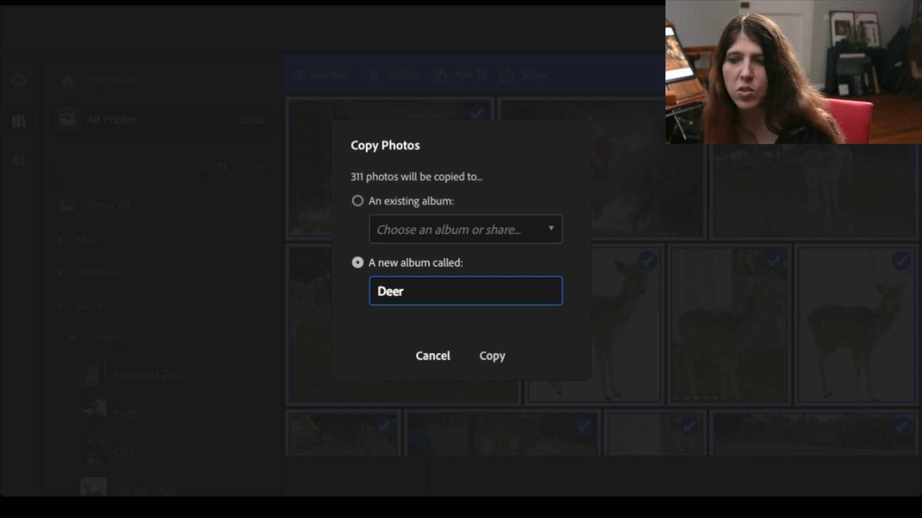
Confirm the copy to create the Deer album and scroll the Albums panel.
key("Return")
scroll(173, 413, "down", 6)
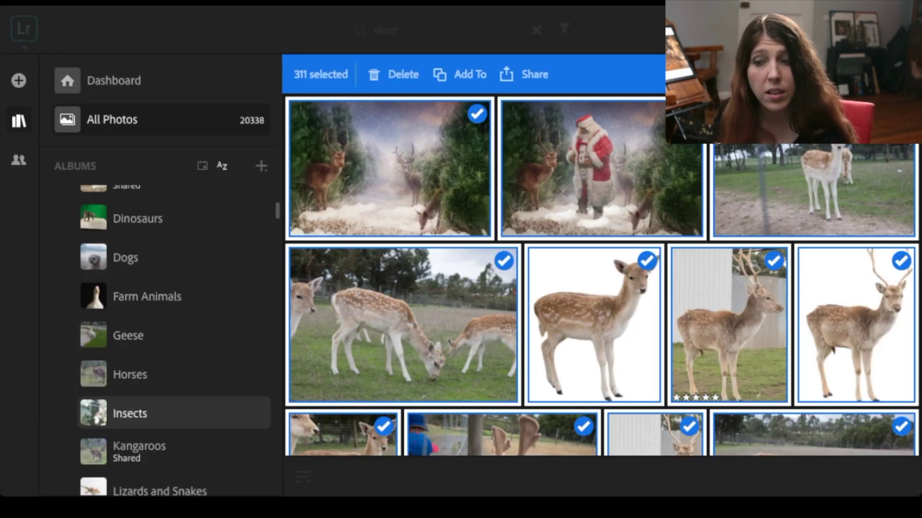
scroll(173, 414, "down", 8)
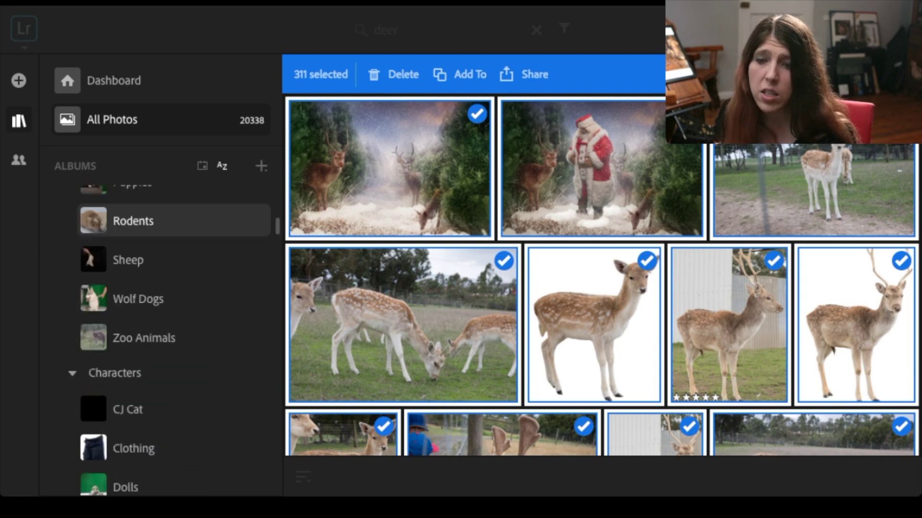
scroll(173, 372, "up", 12)
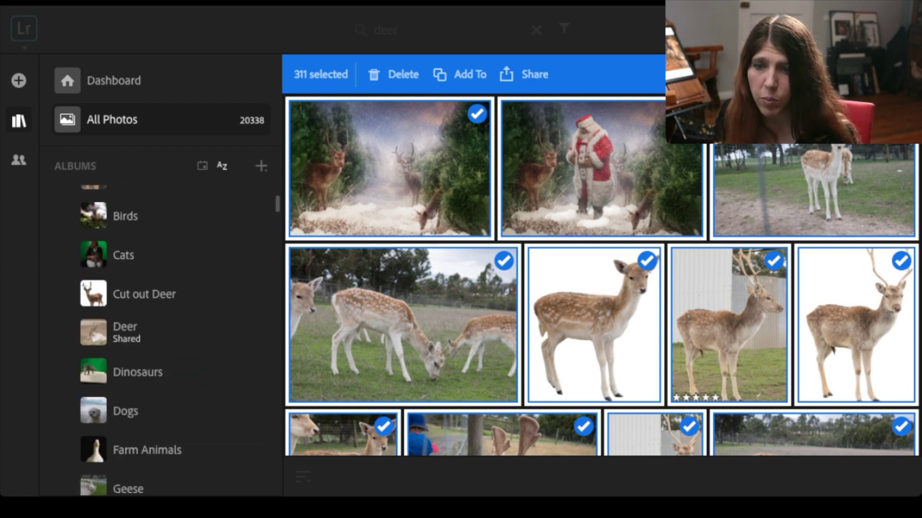
scroll(172, 372, "up", 4)
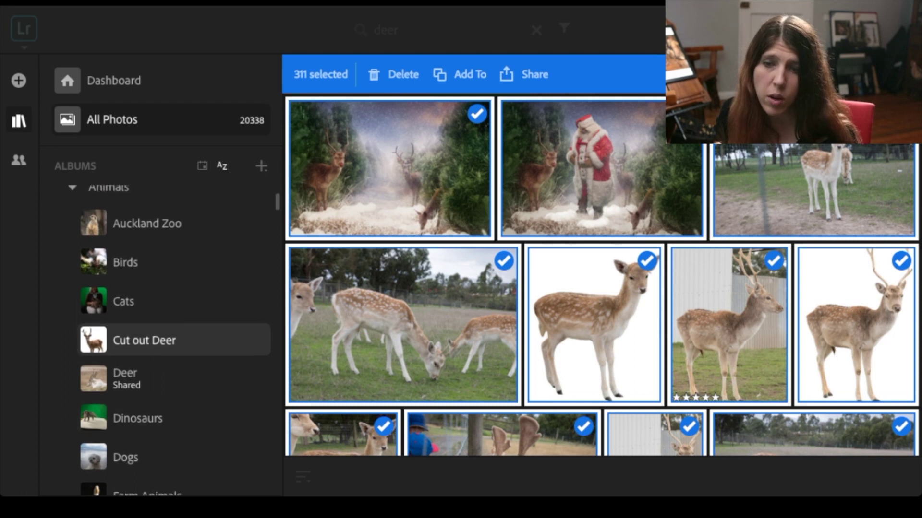
Collapse the Animals, Characters, Elements and Holidays groups, re-expand Animals, and open Deer.
left_click(72, 315)
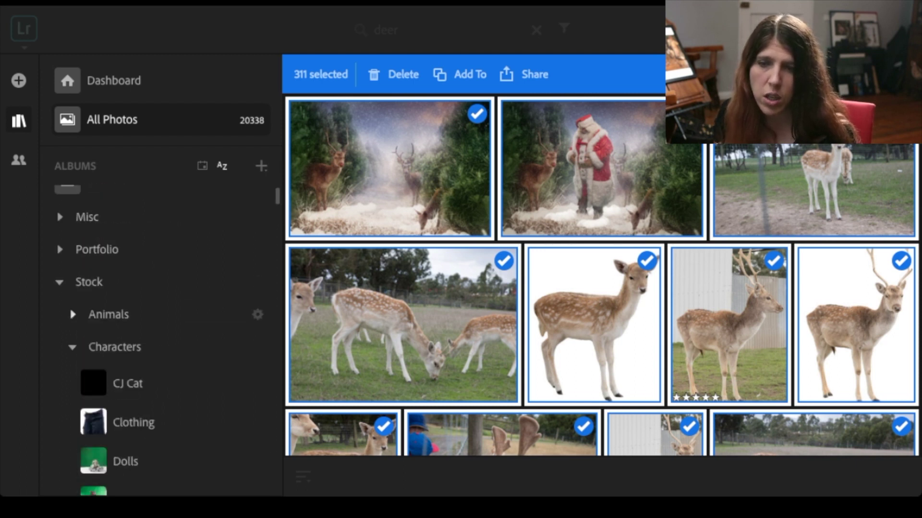
left_click(72, 347)
left_click(72, 379)
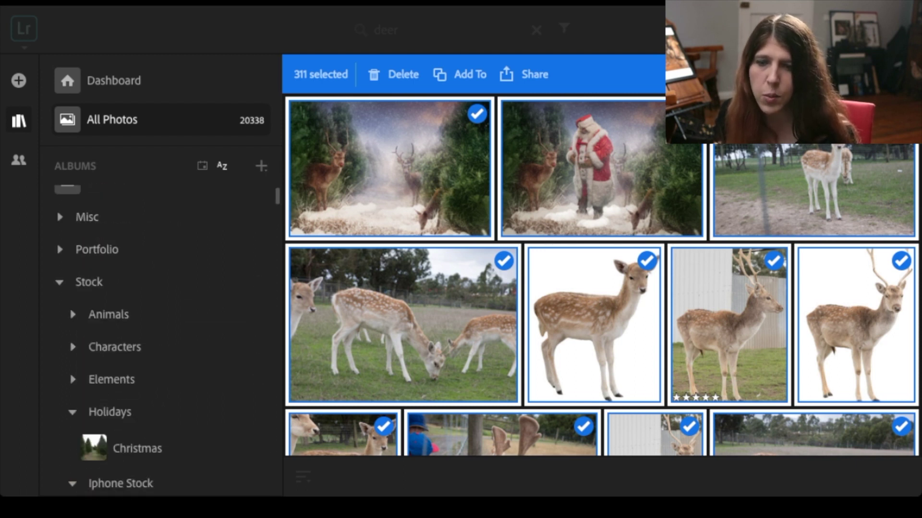
left_click(72, 412)
left_click(72, 314)
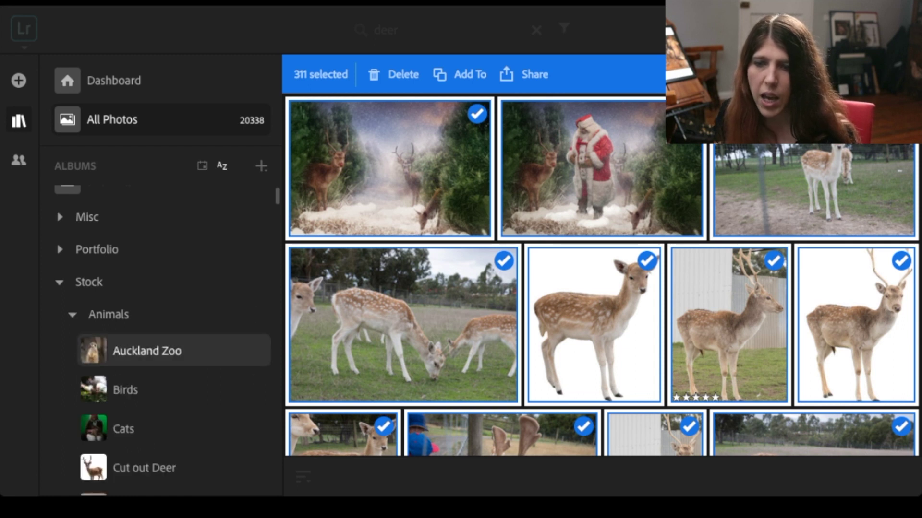
scroll(172, 319, "down", 3)
scroll(173, 393, "down", 1)
left_click(172, 364)
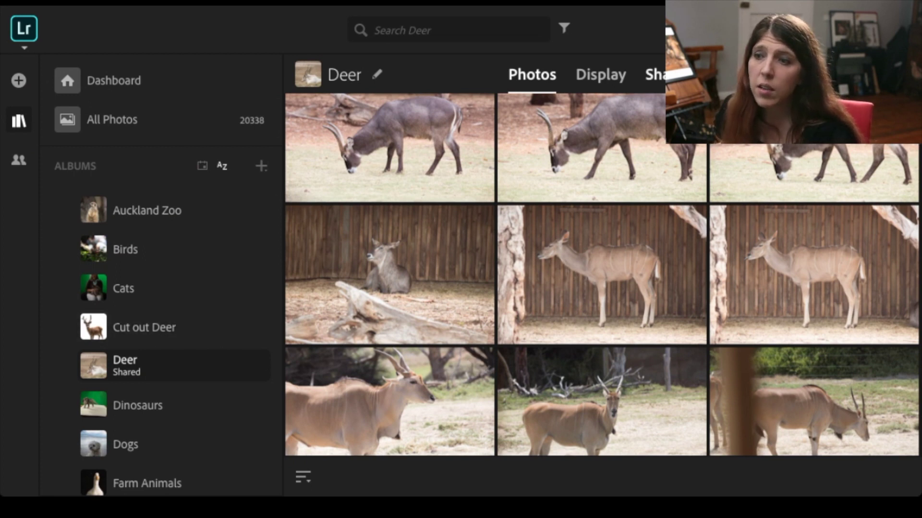
Review the Deer album's Share settings and sharing options.
left_click(655, 74)
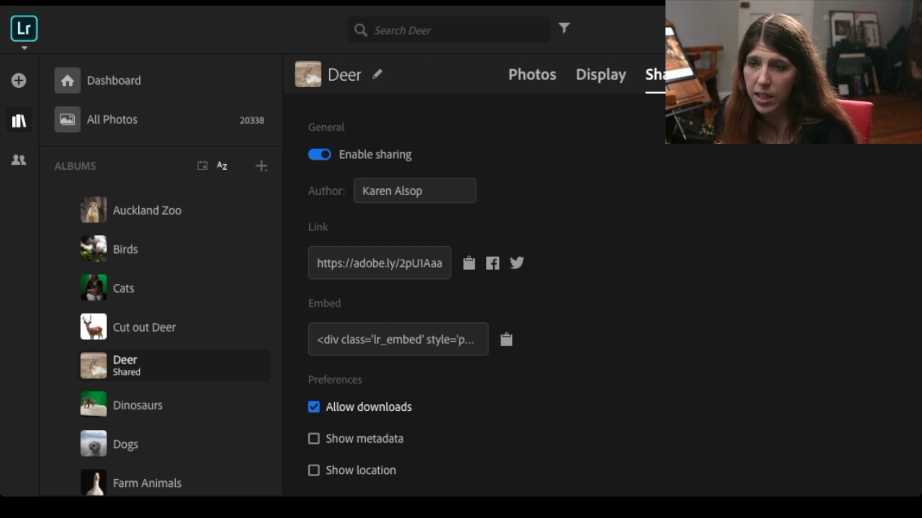
scroll(480, 288, "down", 3)
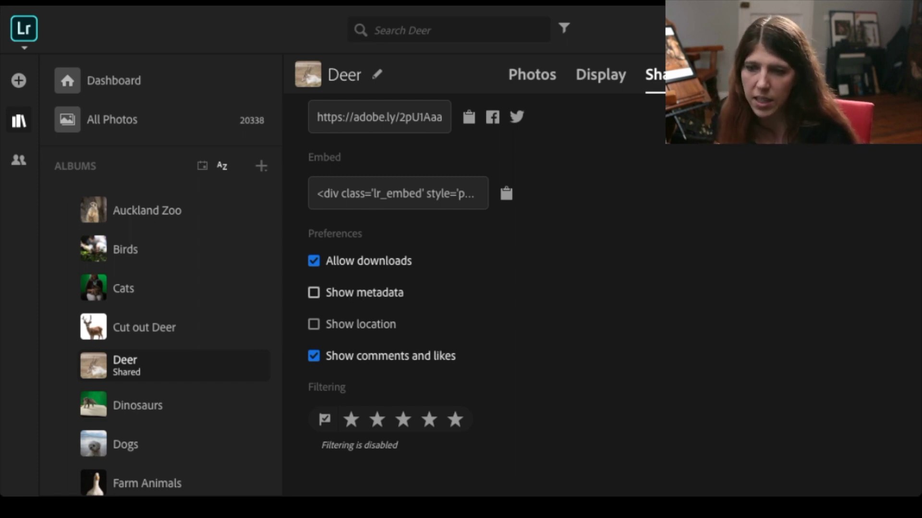
scroll(480, 288, "up", 1)
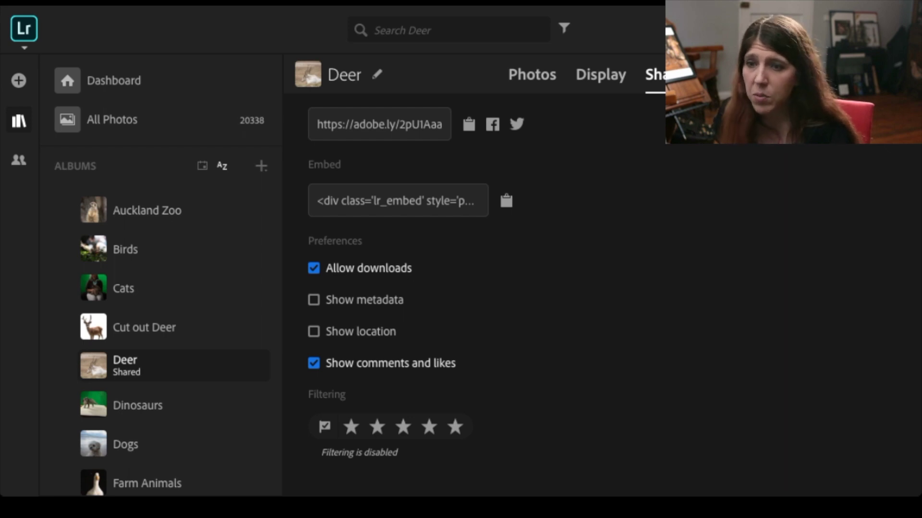
scroll(480, 288, "up", 3)
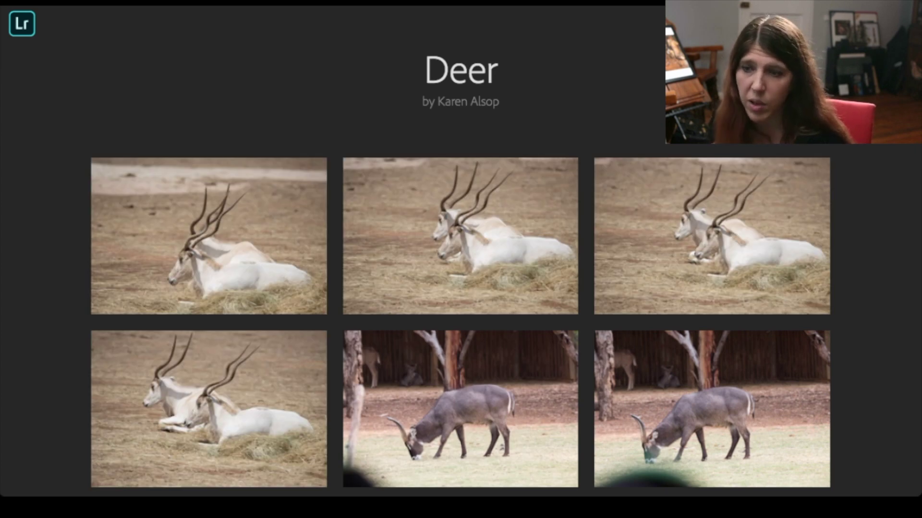
Scroll through the public Deer web gallery's photo grid.
scroll(460, 269, "down", 10)
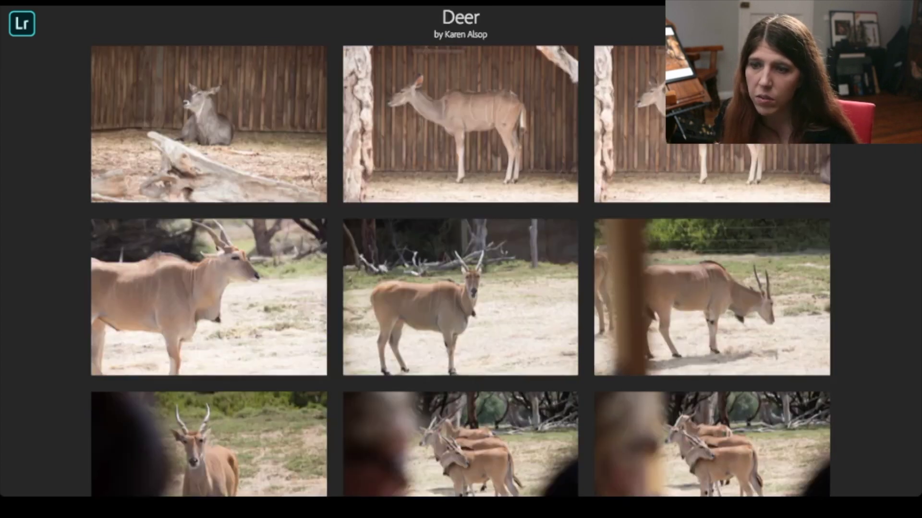
scroll(460, 268, "down", 15)
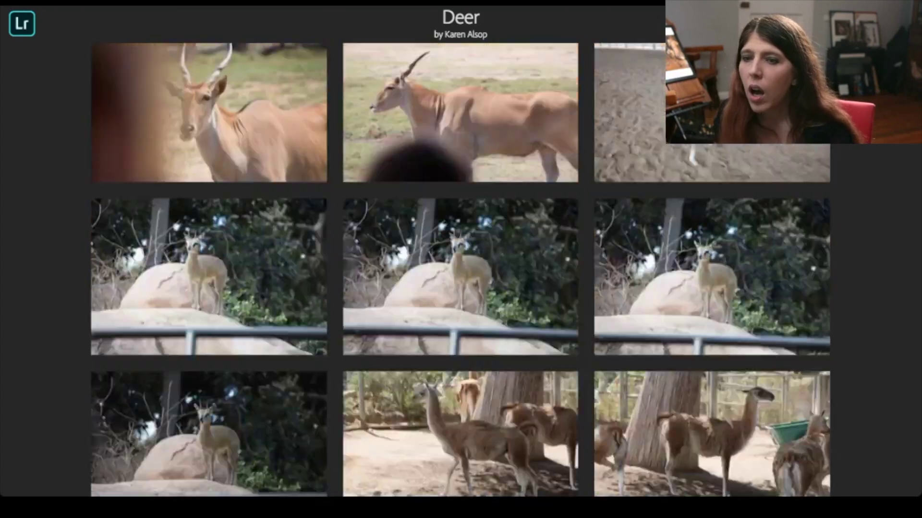
scroll(461, 269, "down", 5)
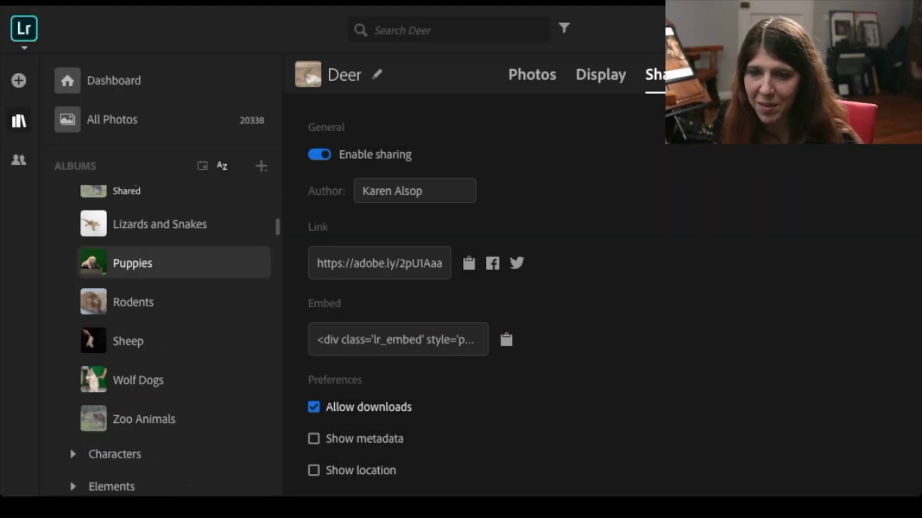
Open the Kangaroos album and scroll through its 60 photos.
scroll(174, 262, "up", 2)
left_click(139, 277)
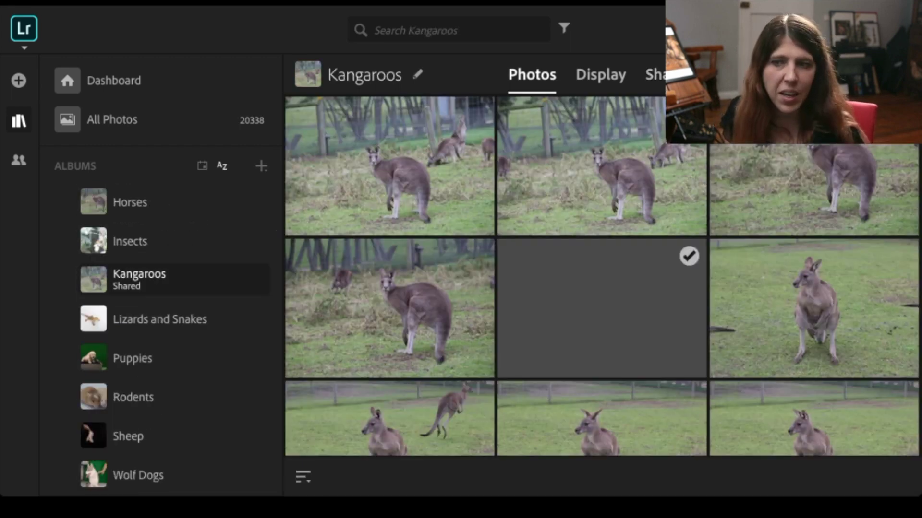
scroll(603, 312, "down", 5)
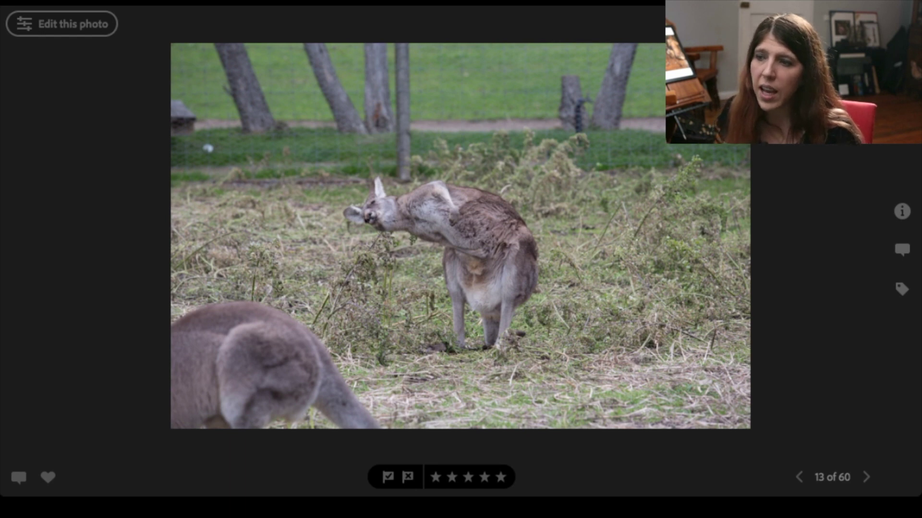
Leave full-screen view, collapse the Animals group, and return to All Photos.
key("Escape")
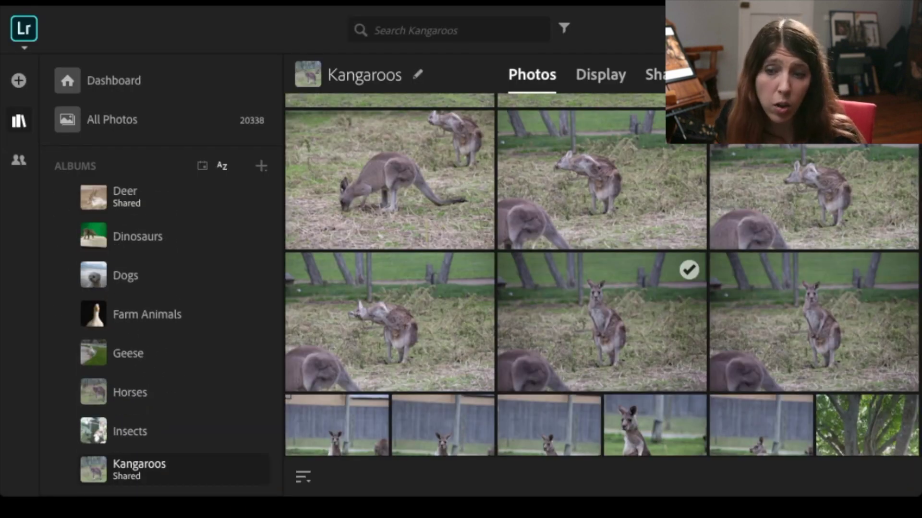
scroll(158, 336, "up", 6)
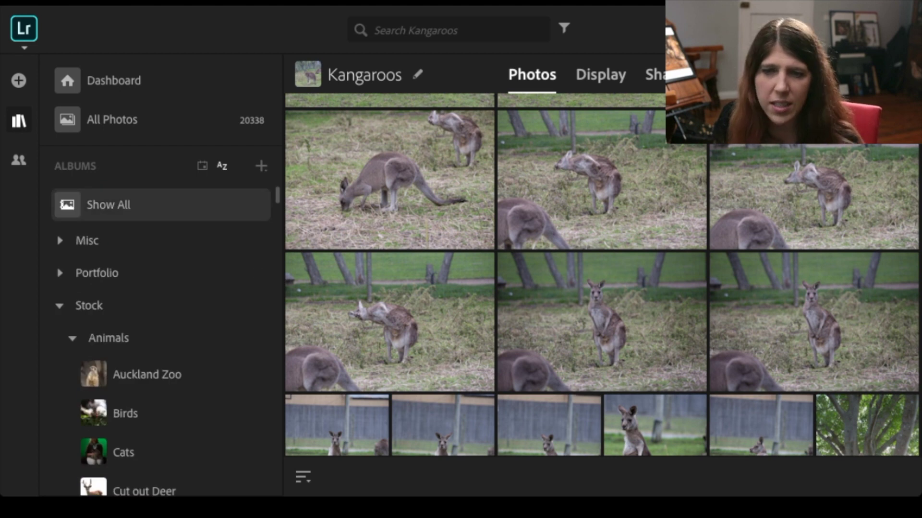
left_click(73, 338)
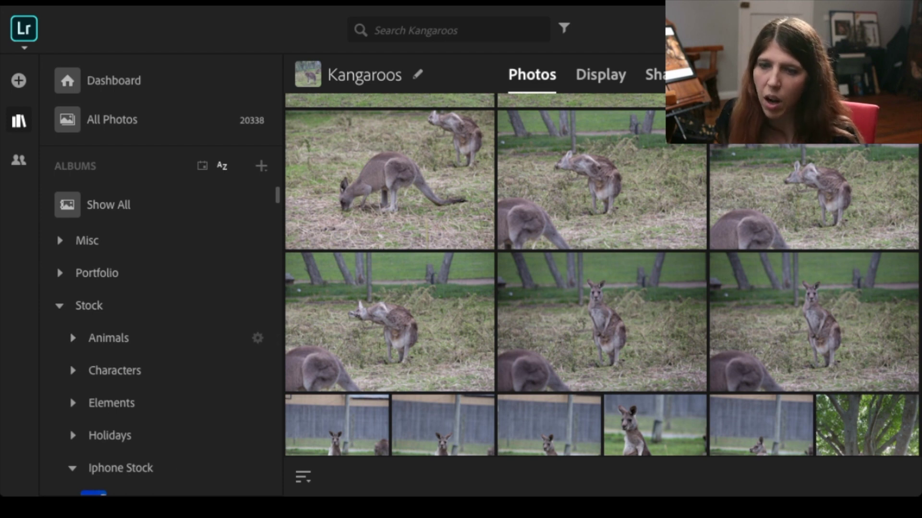
scroll(159, 336, "down", 1)
scroll(158, 336, "up", 1)
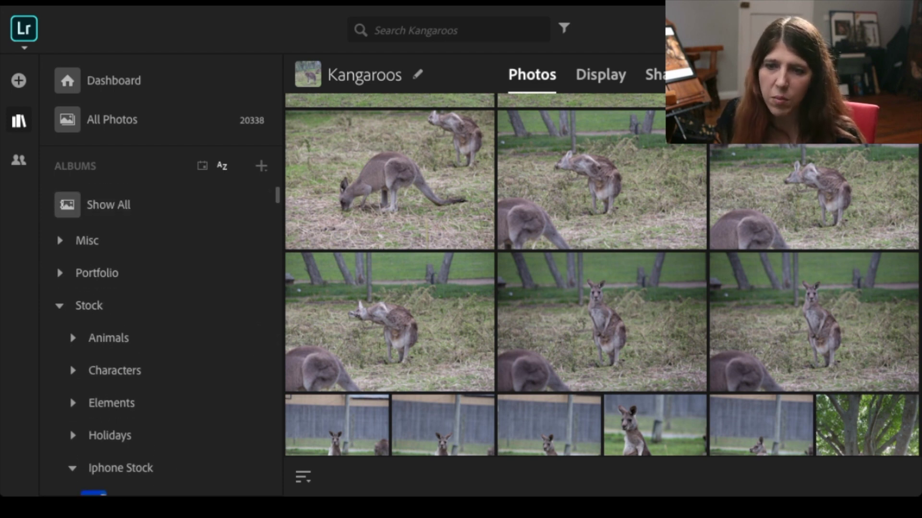
left_click(112, 120)
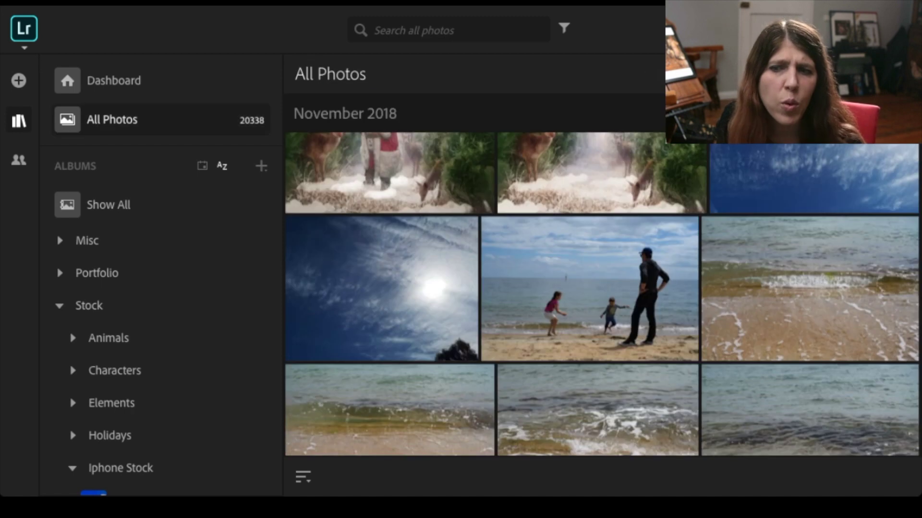
Search all photos for 'castle' and scroll the 361 results.
left_click(374, 30)
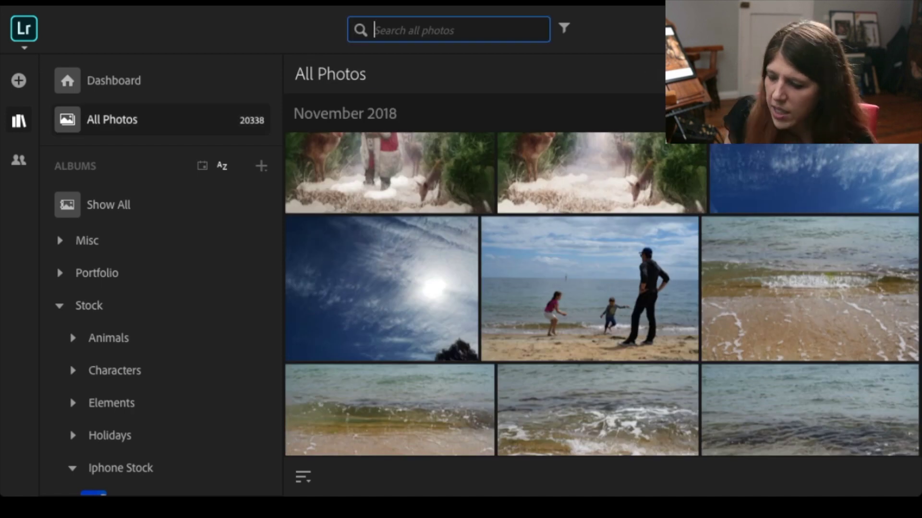
type("castle")
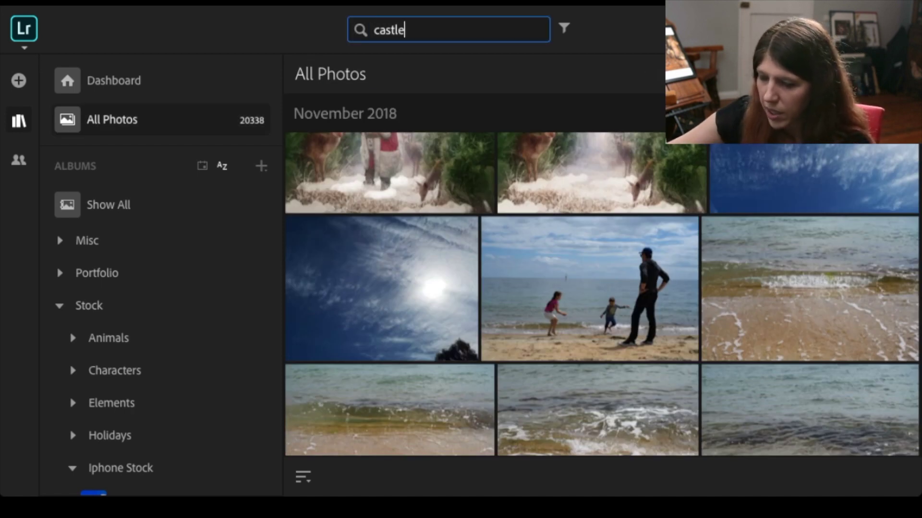
key("Return")
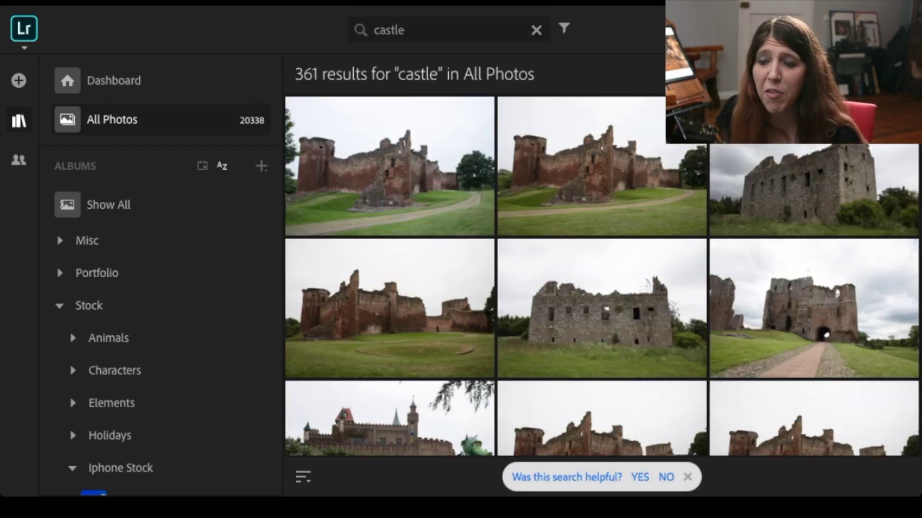
scroll(602, 274, "down", 8)
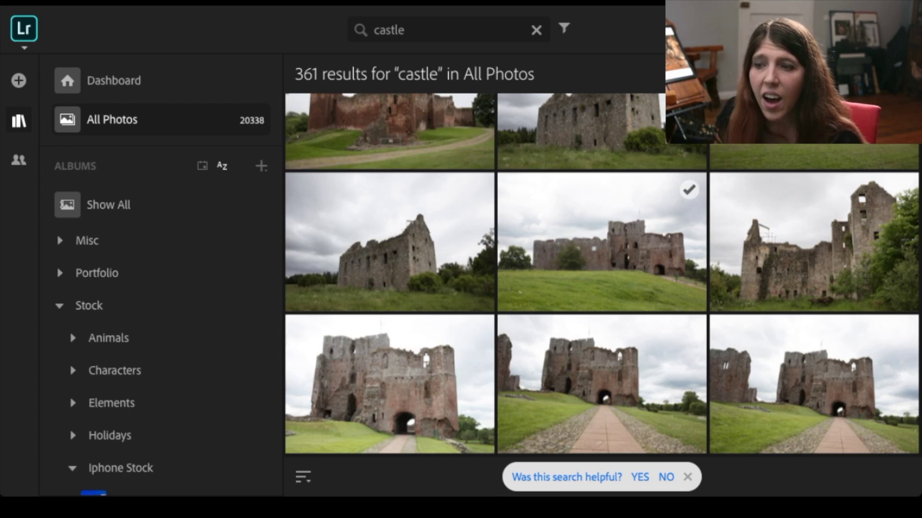
scroll(602, 274, "down", 10)
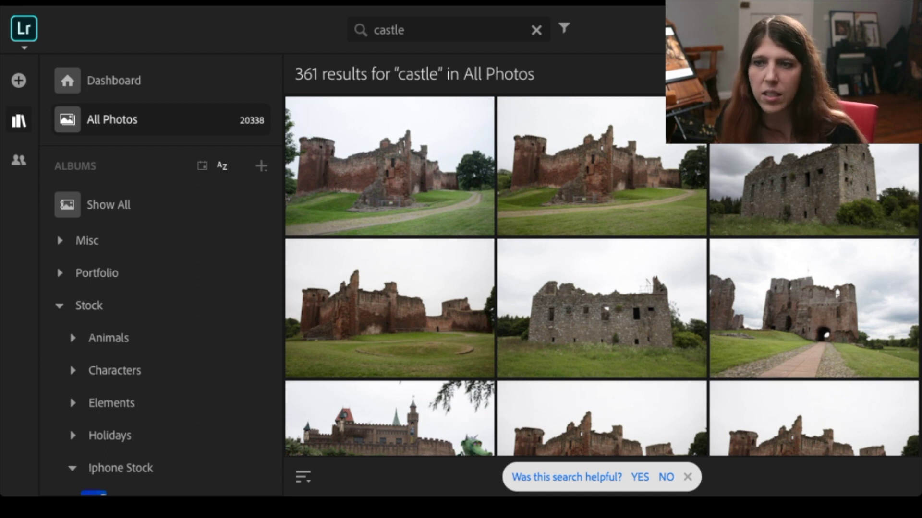
Replace the castle search text with a search for 2018.
key("ctrl+f")
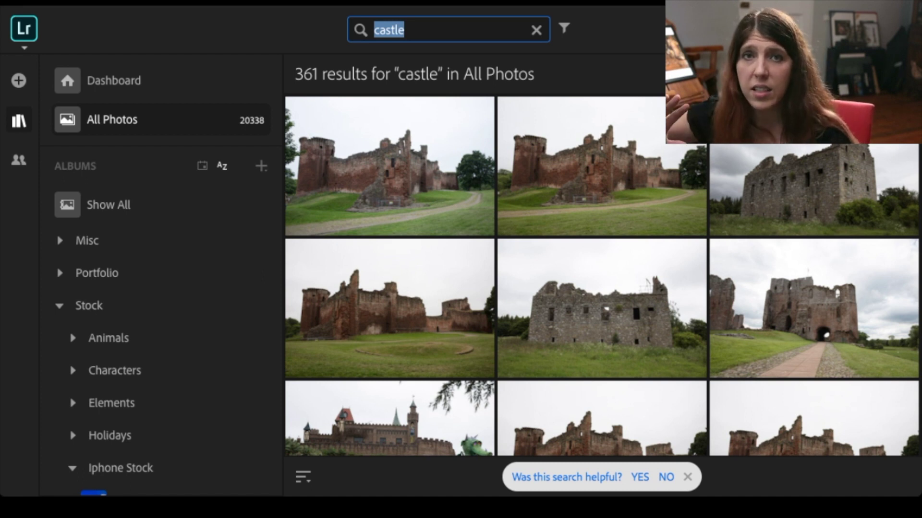
type("2")
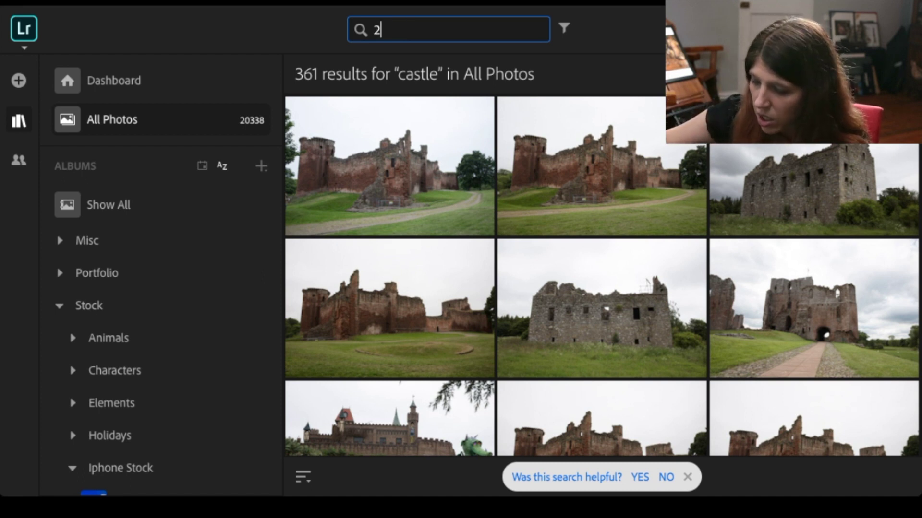
type("-")
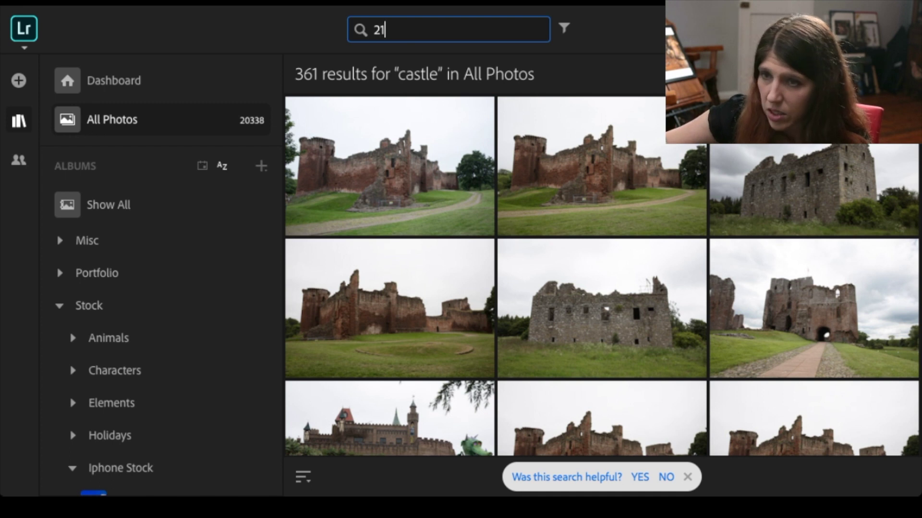
type("018")
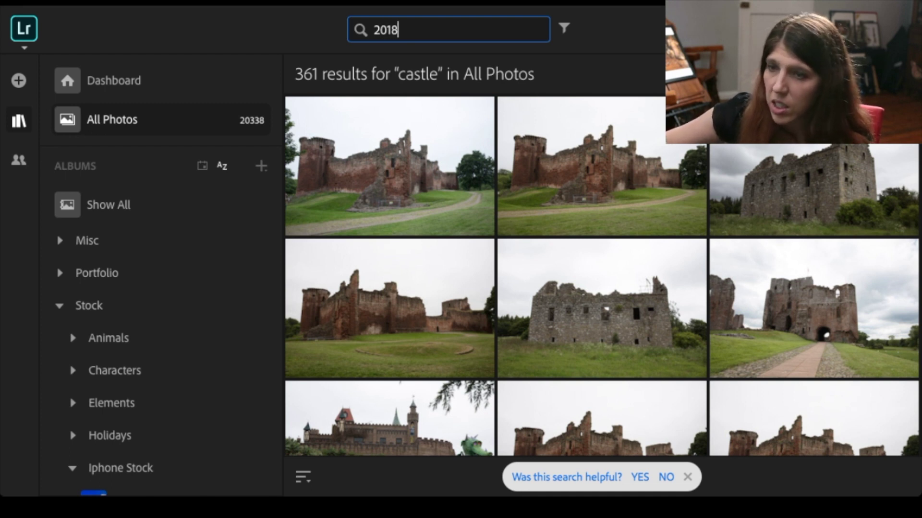
key("Return")
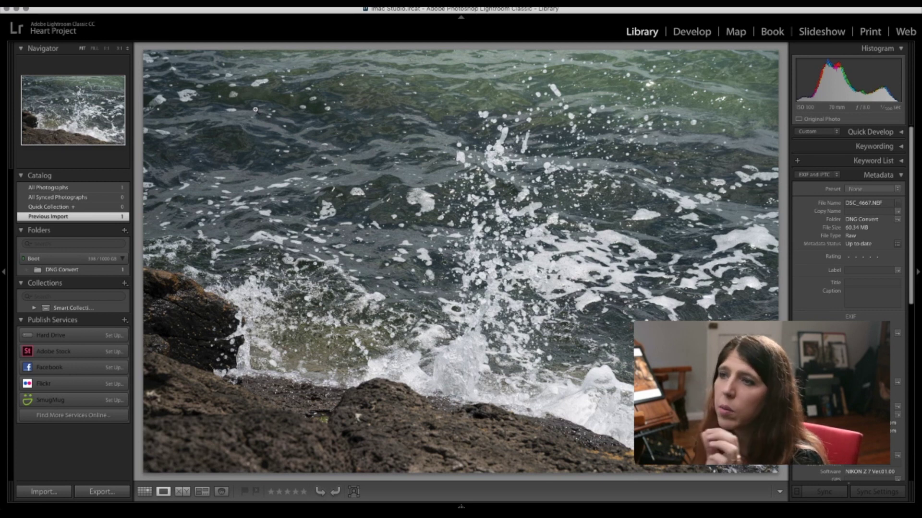
Open the Export One File dialog for DSC_4667.NEF to save it as DSC_4667.dng in a DNG subfolder.
right_click(293, 173)
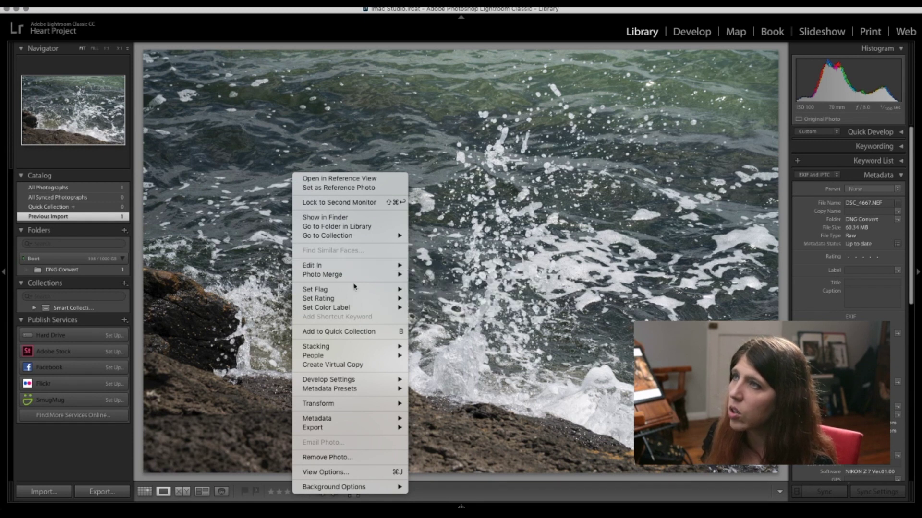
mouse_move(378, 430)
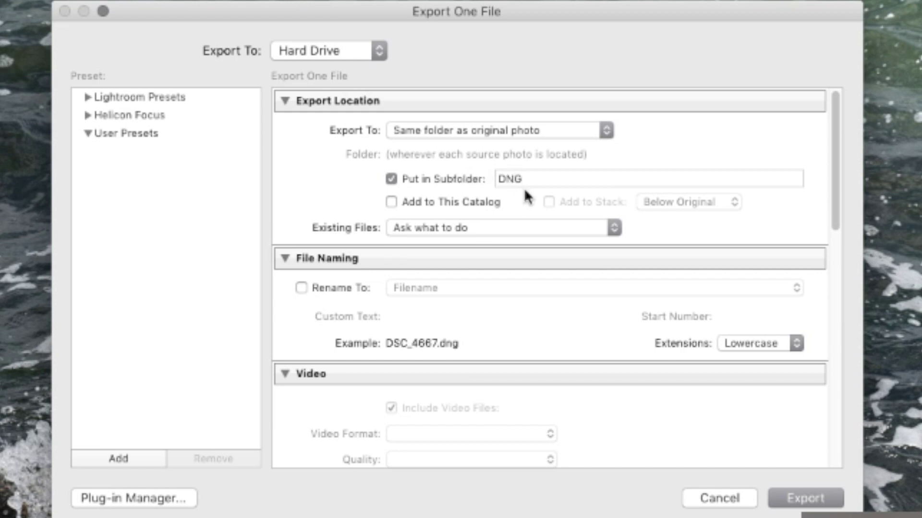
scroll(524, 194, "down", 2)
scroll(521, 199, "down", 4)
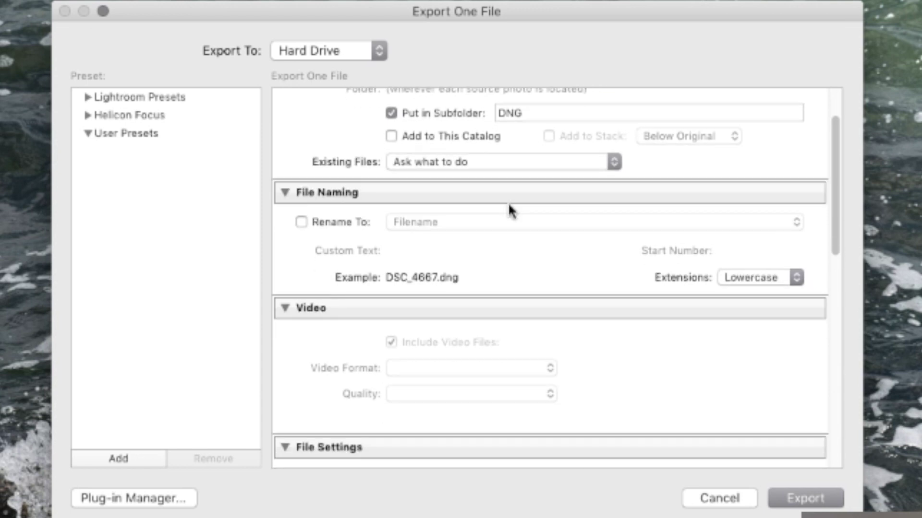
scroll(510, 211, "down", 5)
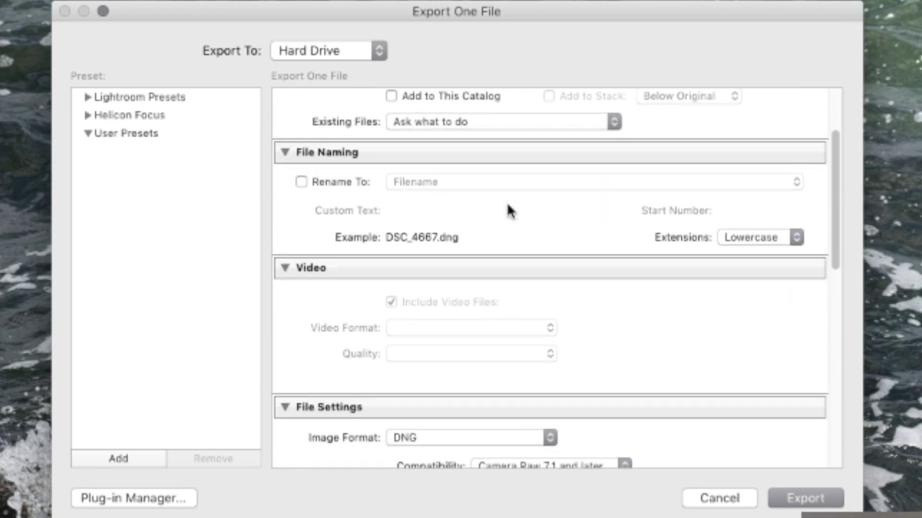
scroll(508, 207, "down", 7)
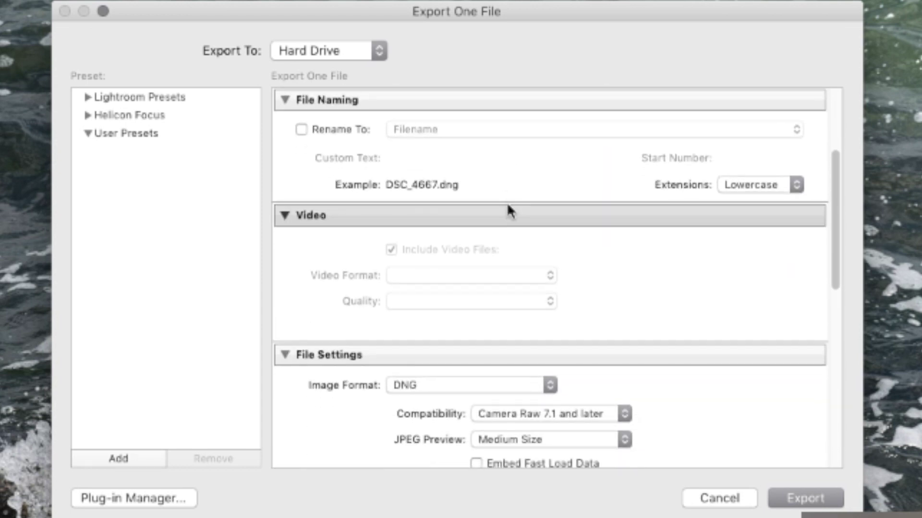
scroll(508, 208, "down", 5)
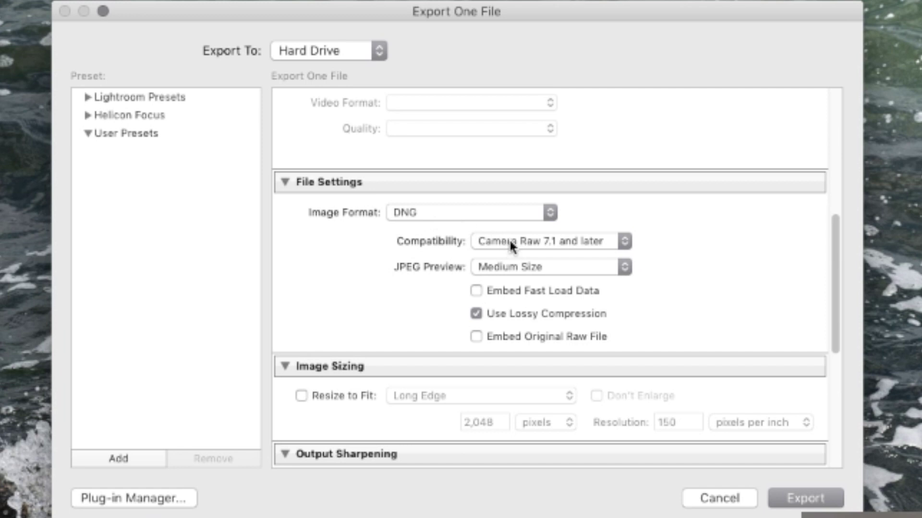
Export DSC_4667 as a lossy-compressed DNG with After Export set to Show in Finder.
mouse_move(508, 238)
mouse_move(526, 314)
scroll(612, 313, "down", 1)
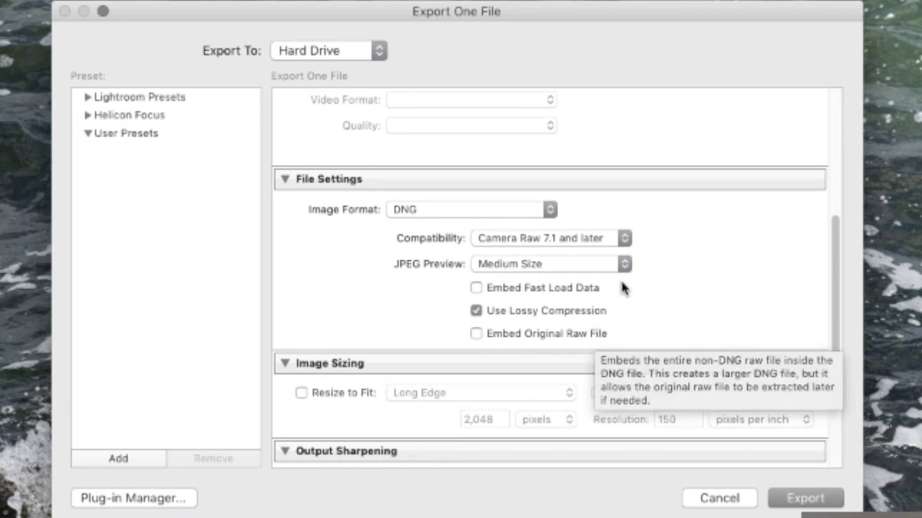
scroll(612, 289, "down", 10)
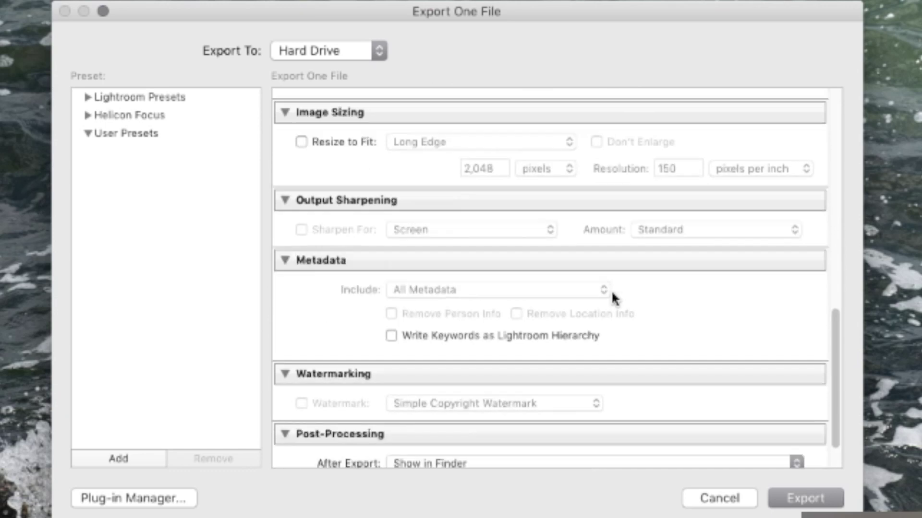
scroll(612, 294, "down", 2)
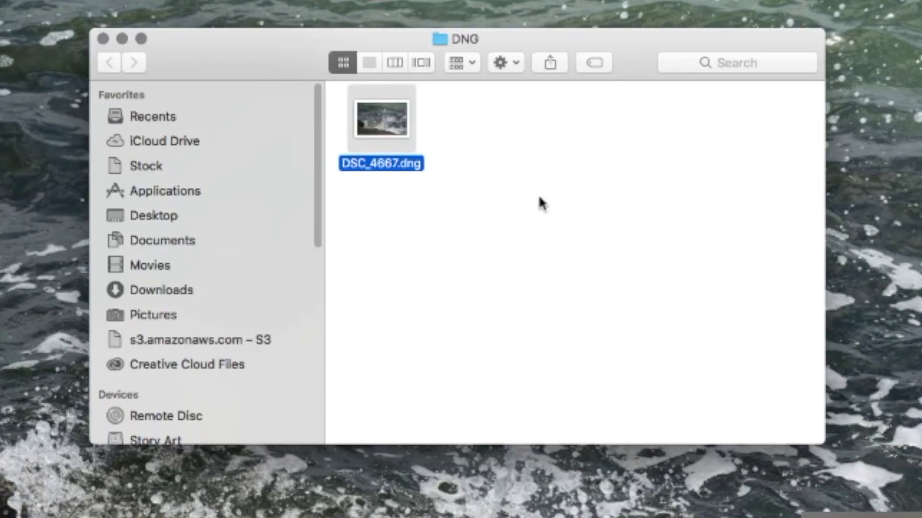
Open Get Info for DSC_4667.dng and move its Info window to mid-screen.
right_click(389, 128)
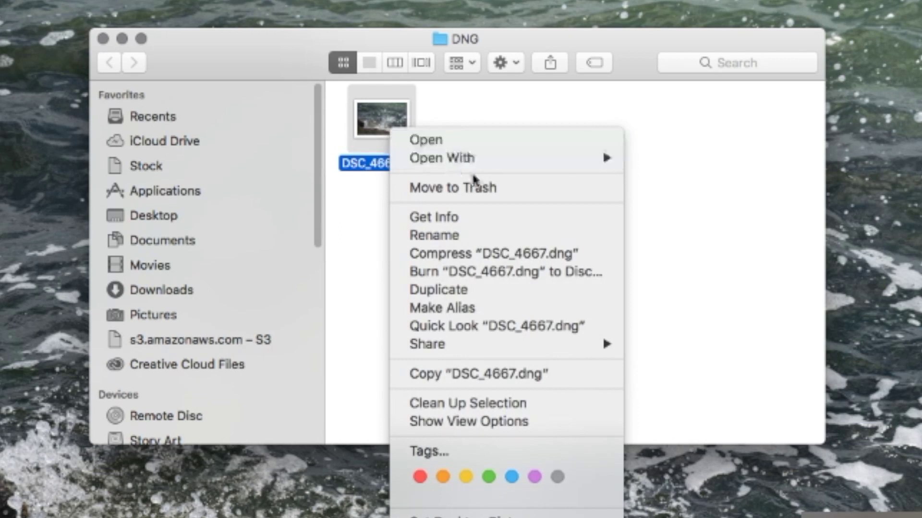
left_click(482, 215)
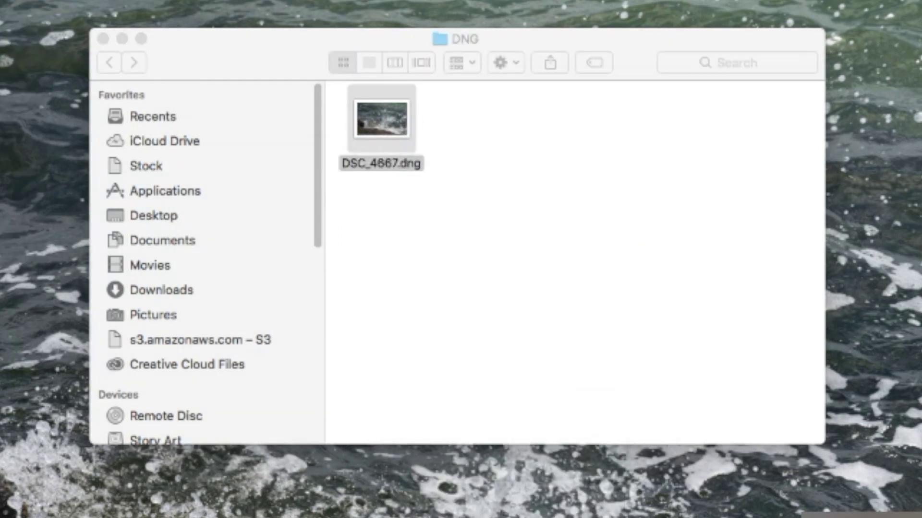
left_click_drag(893, 110, 703, 125)
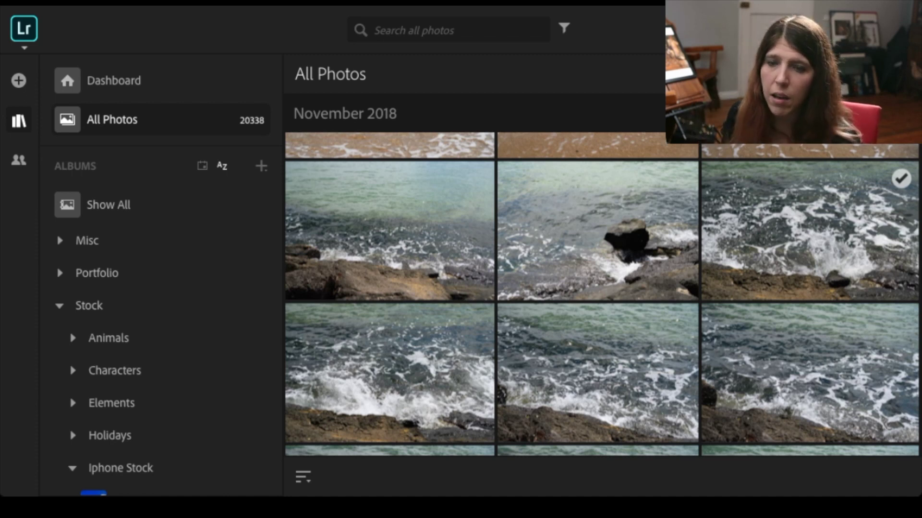
Collapse and re-expand the Iphone Stock group, then open its Skies album.
scroll(202, 401, "down", 3)
scroll(202, 372, "up", 3)
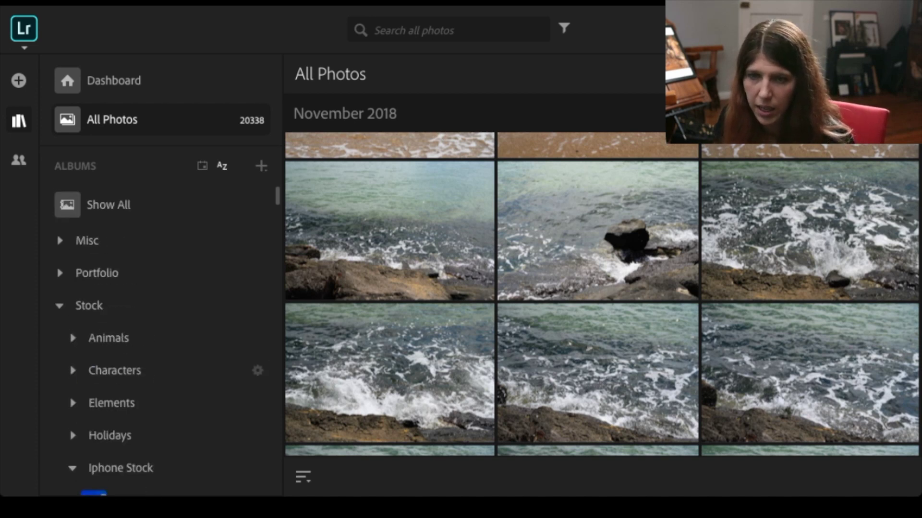
left_click(73, 468)
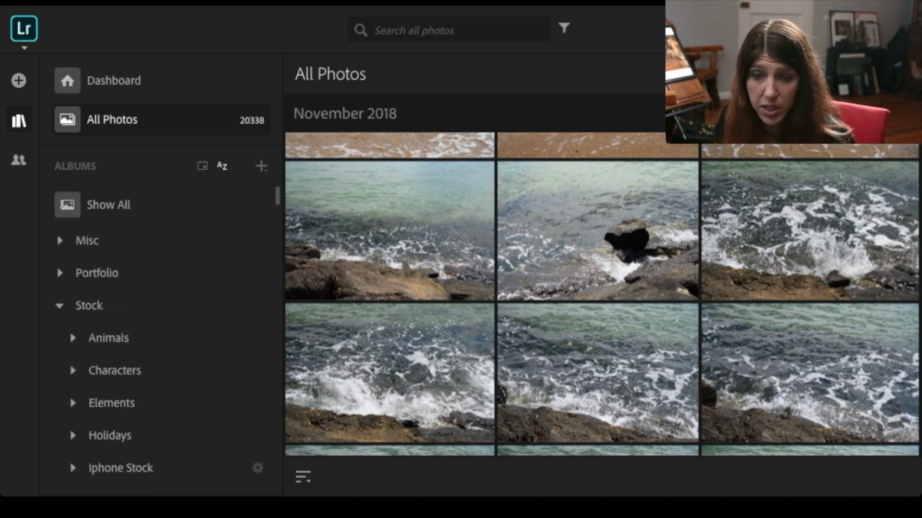
scroll(96, 418, "down", 3)
left_click(73, 347)
scroll(72, 350, "down", 3)
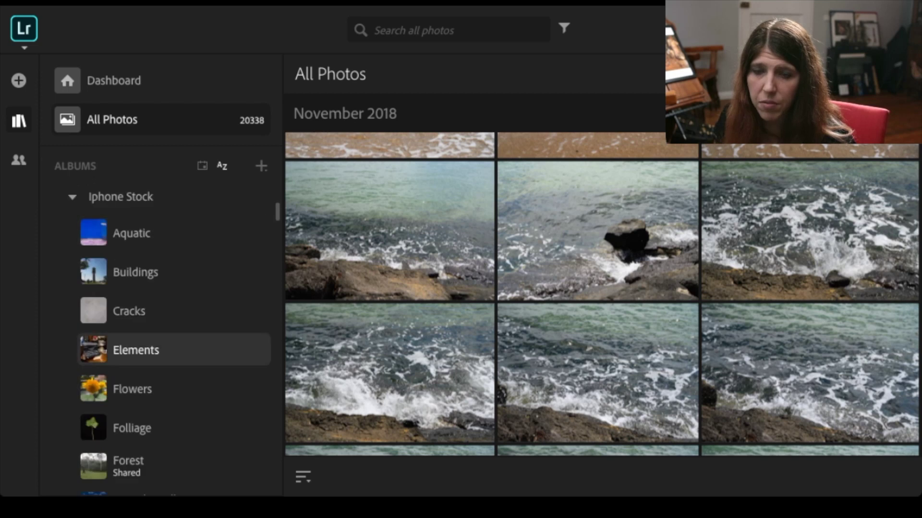
scroll(173, 351, "down", 8)
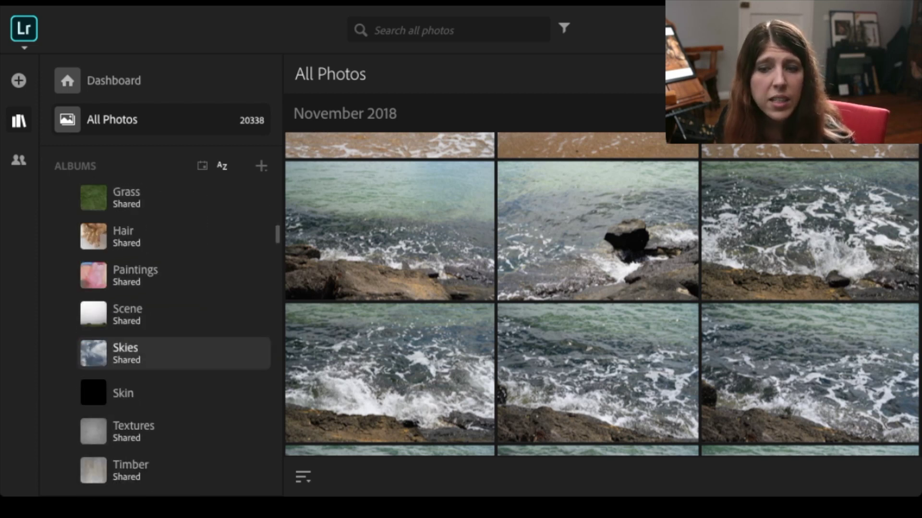
left_click(173, 351)
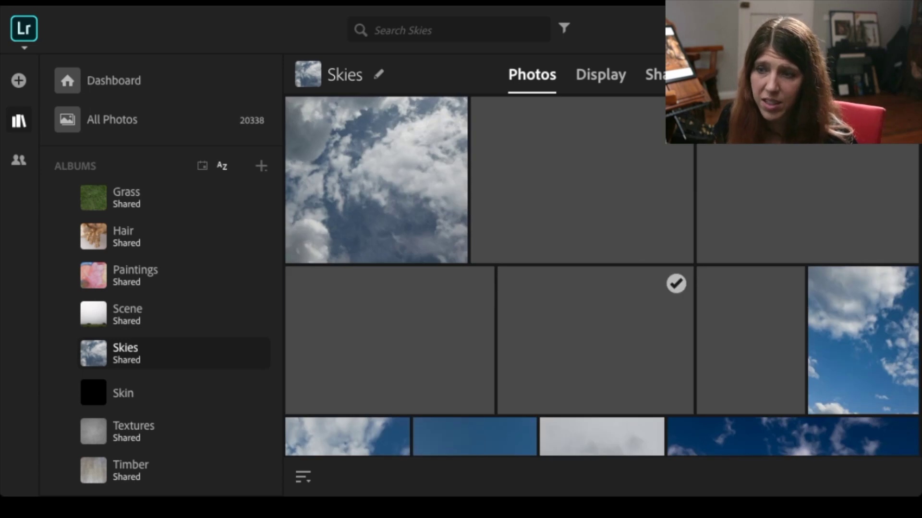
Scroll through the Skies album's cloudy, overcast and sunset photos.
scroll(600, 312, "down", 15)
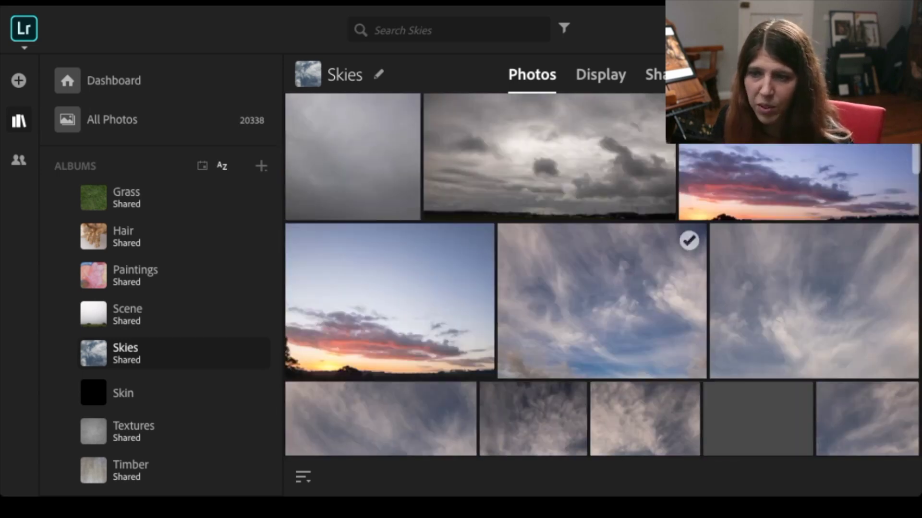
scroll(173, 380, "down", 10)
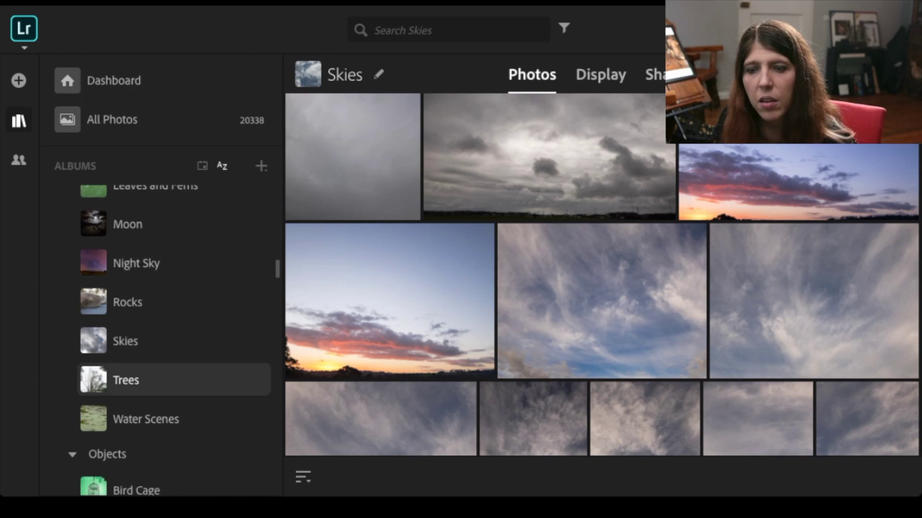
scroll(172, 379, "down", 1)
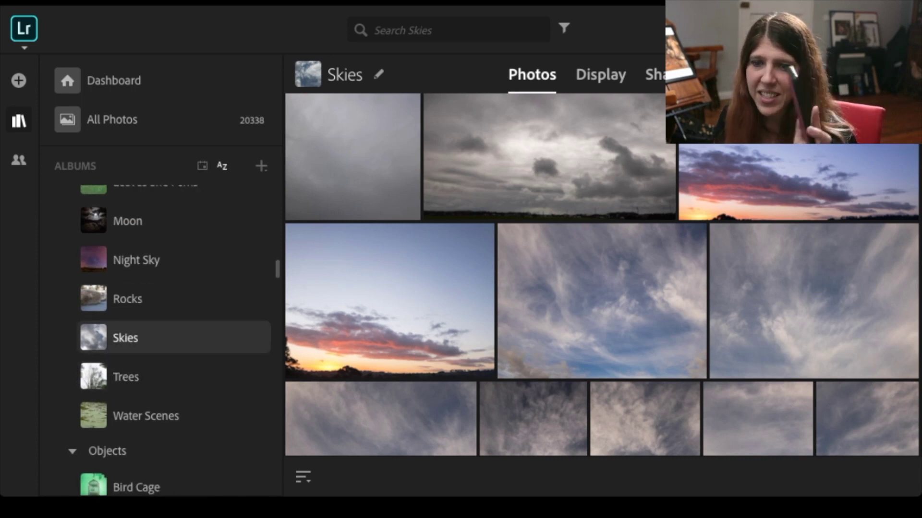
scroll(173, 338, "down", 15)
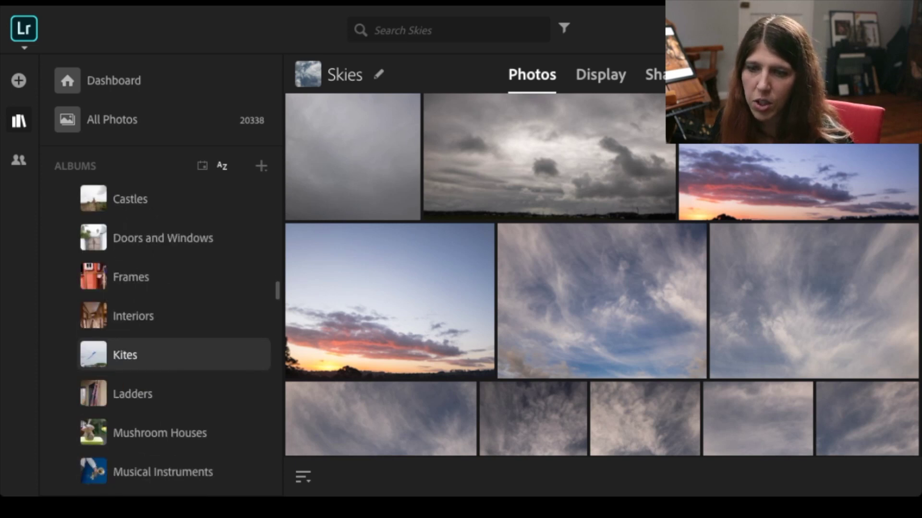
Open the P20 Stock Antiques album and scroll through its diving helmet, compass and hourglass photos.
left_click(134, 332)
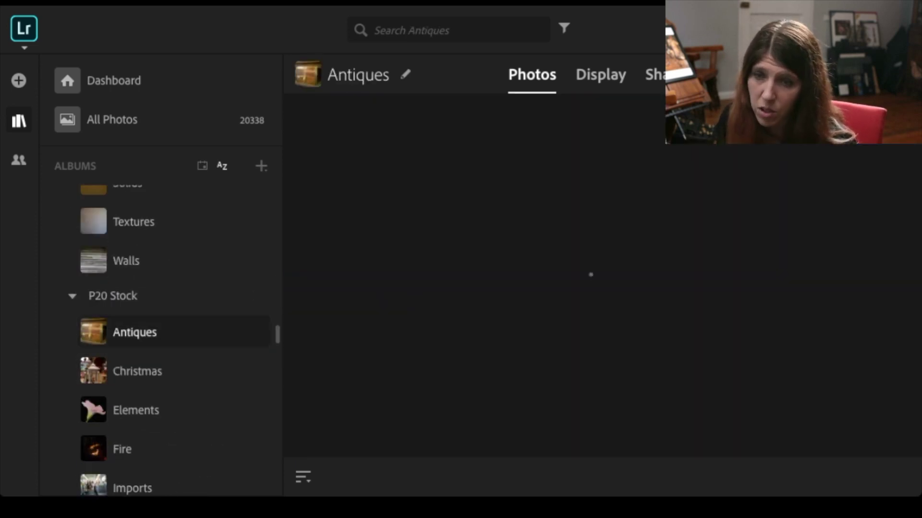
scroll(602, 275, "down", 10)
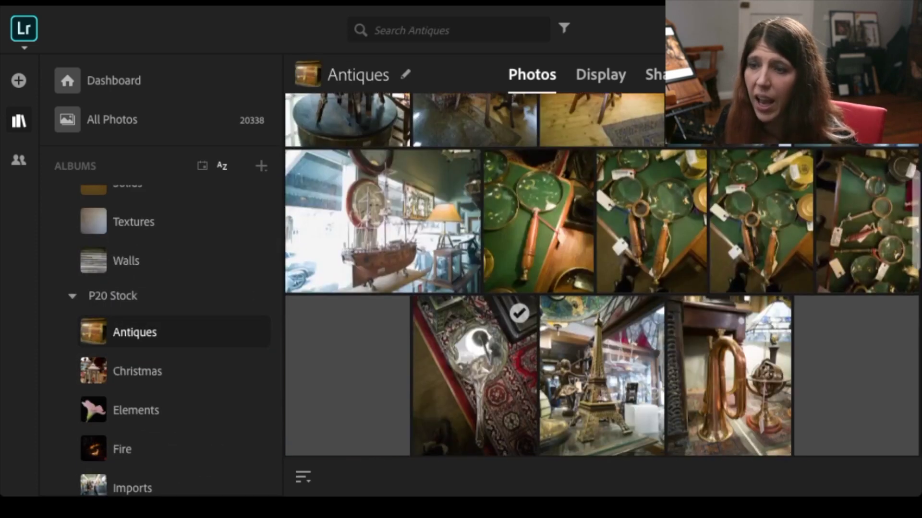
scroll(476, 357, "down", 3)
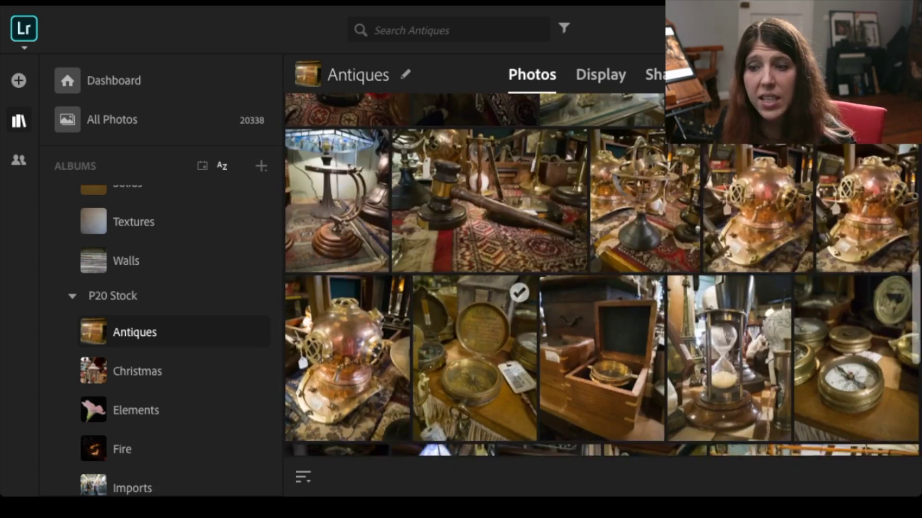